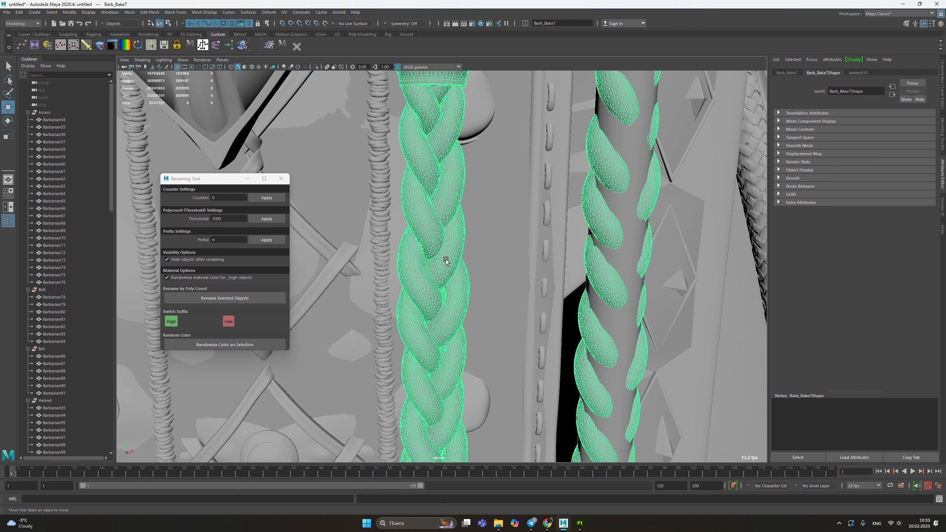
- Assign a separate random material color to each of the three interwoven strands of the front braided cord and return to object selection
scroll(445, 261, "down", 3)
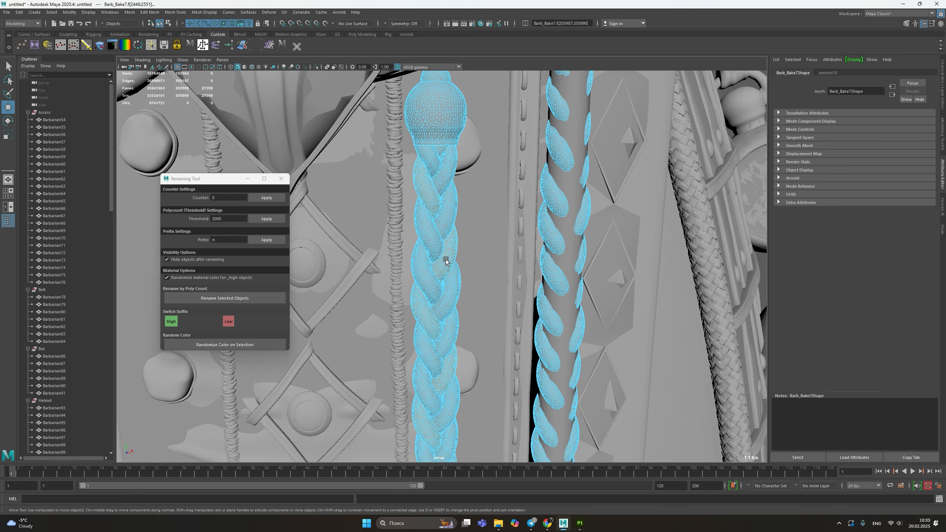
left_click(234, 346)
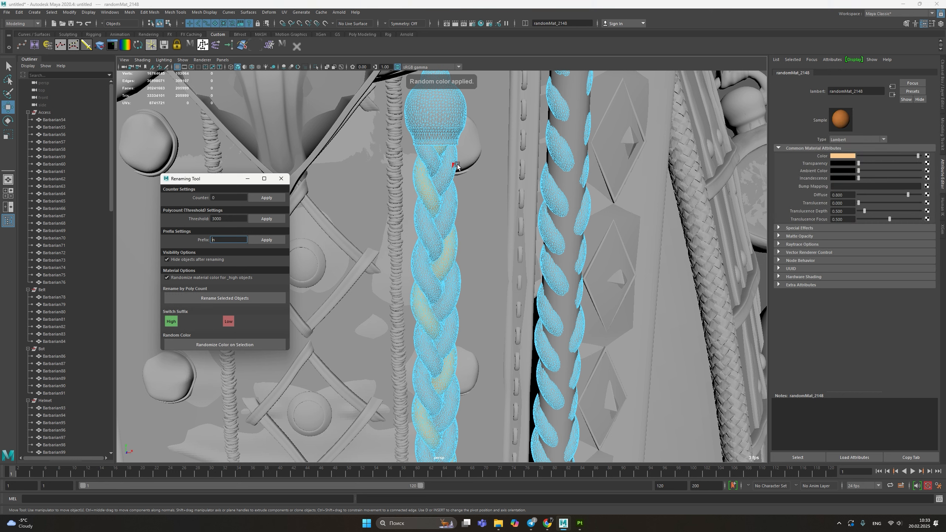
scroll(442, 234, "up", 8)
double_click(417, 202)
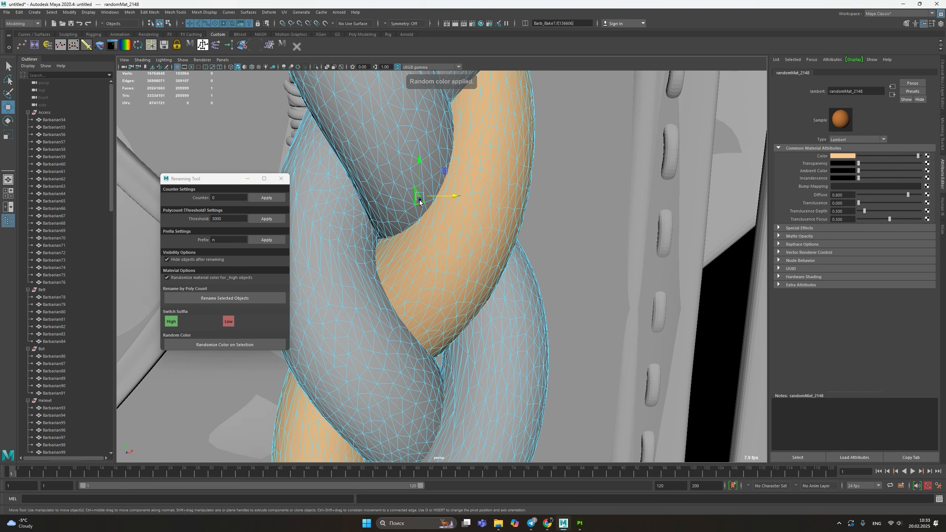
left_click(238, 341)
double_click(329, 325)
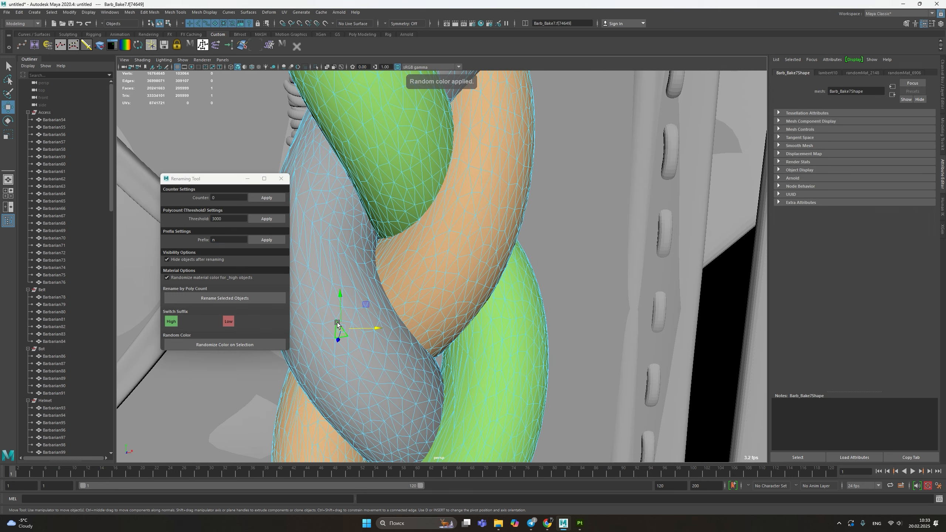
left_click(261, 345)
scroll(352, 232, "down", 5)
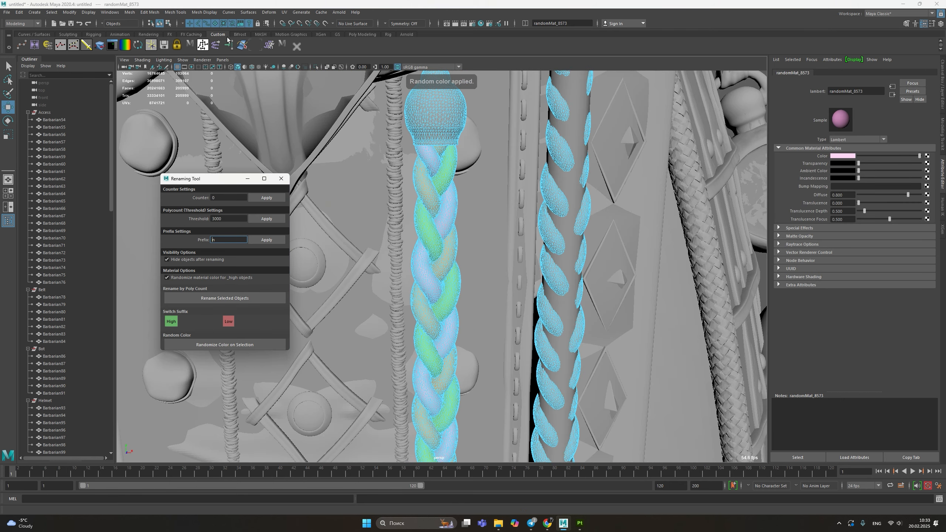
left_click(167, 24)
left_click(159, 23)
left_click(352, 177)
- Batch-rename the forearm bracer's wrinkled sleeve, selecting its high- and low-poly meshes together, with prefix n and counter 0
scroll(352, 178, "down", 6)
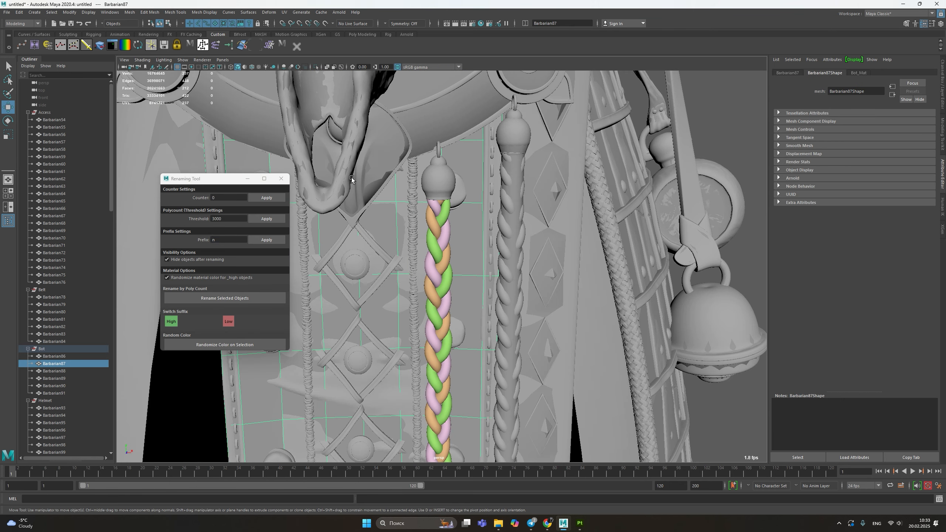
left_click(718, 189)
left_click_drag(631, 215, 622, 197, "alt")
scroll(622, 197, "down", 5)
left_click_drag(606, 292, 605, 319, "alt")
scroll(611, 317, "down", 3)
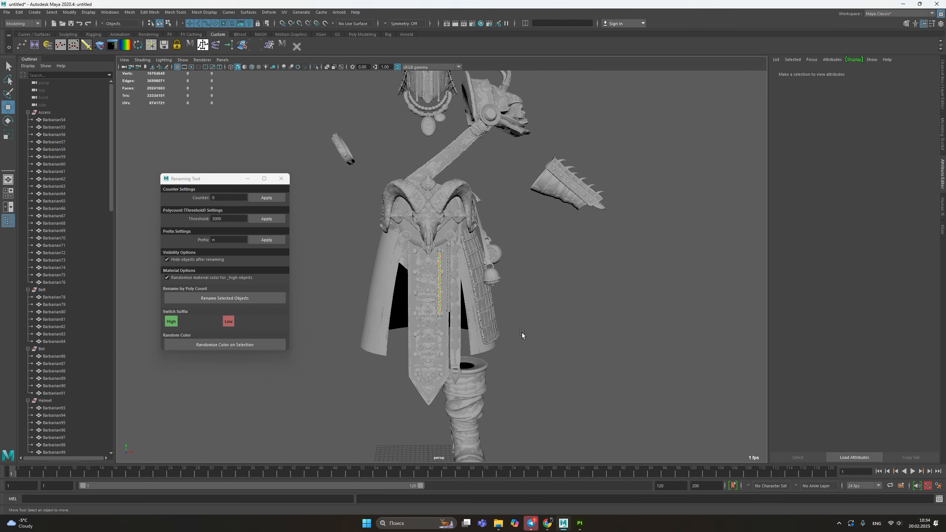
scroll(523, 336, "down", 4)
scroll(506, 316, "up", 2)
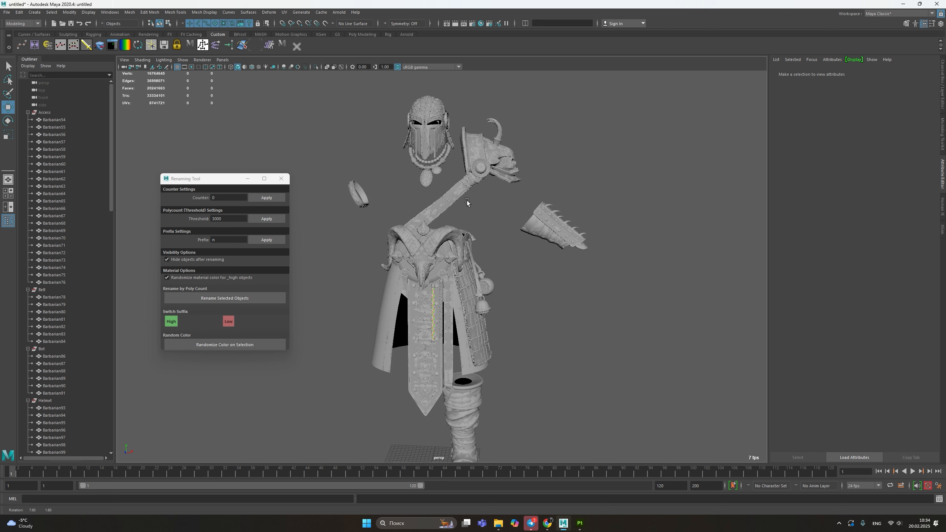
scroll(455, 202, "up", 5)
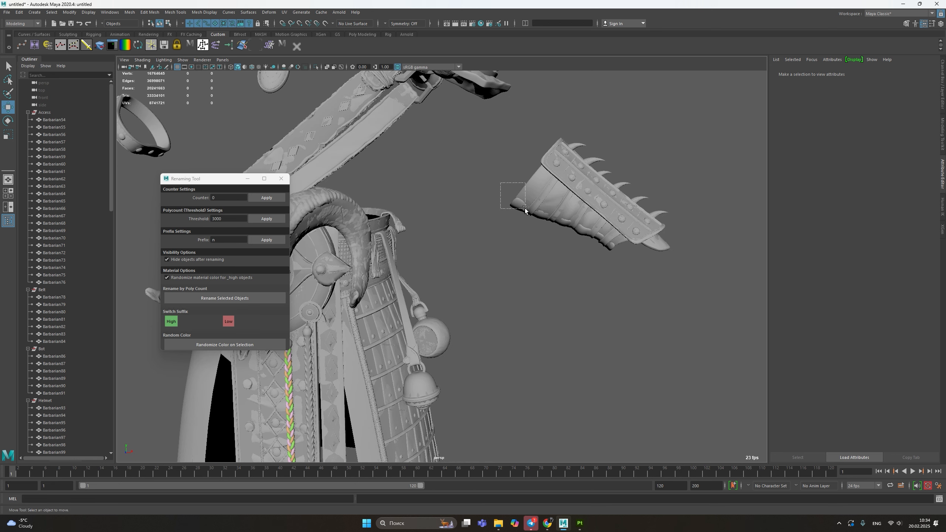
left_click_drag(523, 207, 531, 219)
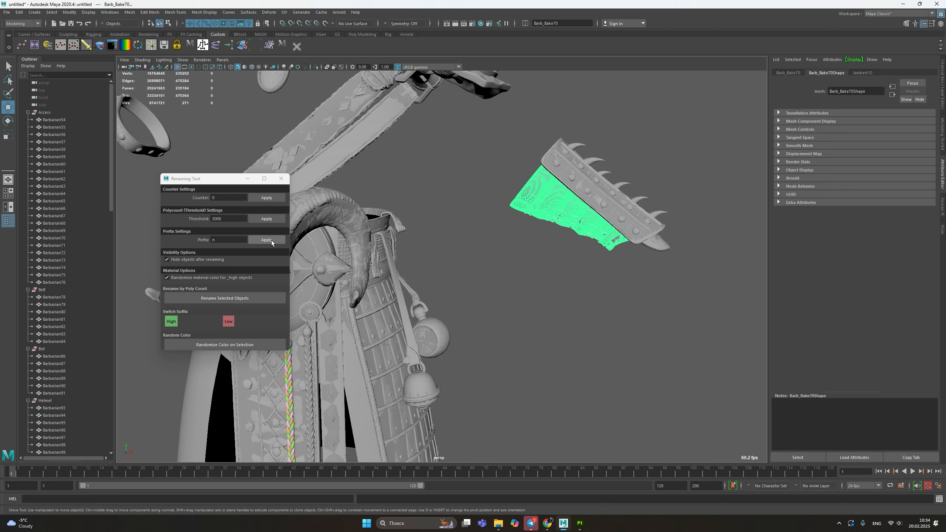
left_click(249, 298)
- Find the hidden sleeve meshes n0_low and n0_high in the outliner and show them again
scroll(77, 261, "down", 10)
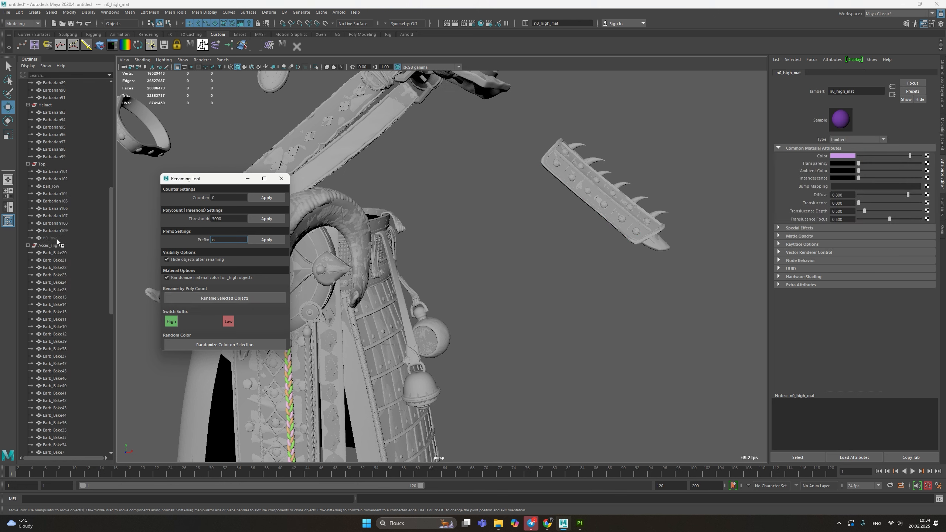
scroll(57, 240, "down", 15)
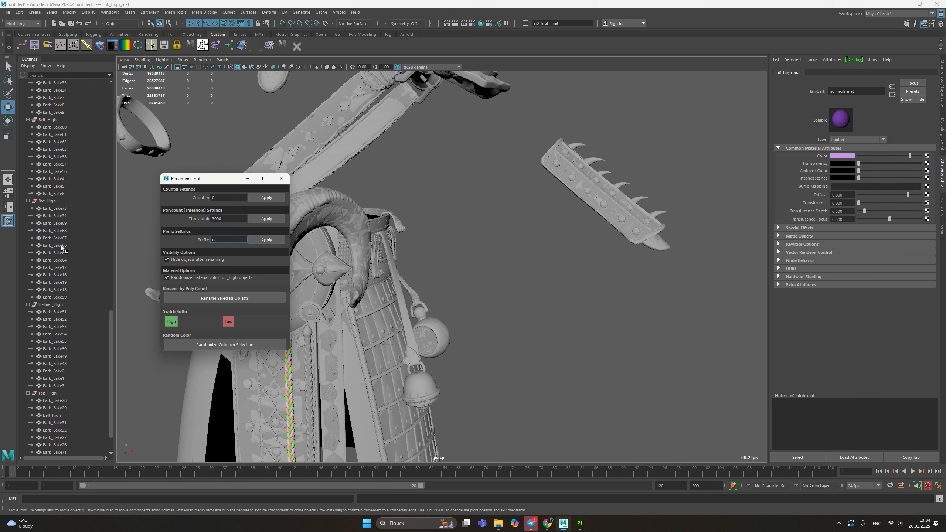
left_click(52, 430)
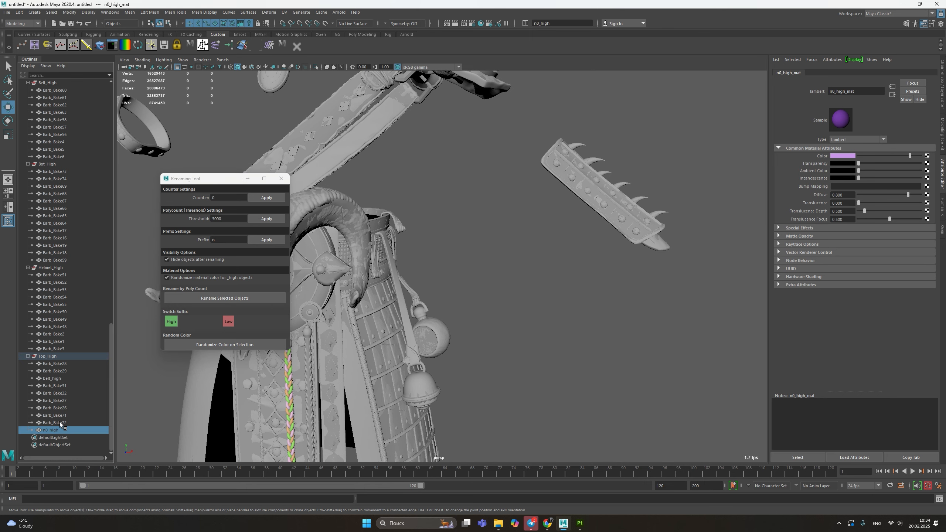
scroll(90, 245, "up", 15)
key("shift+h")
- Inspect the names and overlap of the renamed high- and low-poly sleeve meshes on the bracer
left_click(565, 259)
scroll(593, 203, "up", 4)
middle_click_drag(593, 202, 493, 256, "alt")
scroll(493, 256, "up", 2)
mouse_move(494, 256)
left_mouse_down("alt")
mouse_move(517, 266)
mouse_move(485, 245)
left_mouse_up("alt")
left_click(484, 246)
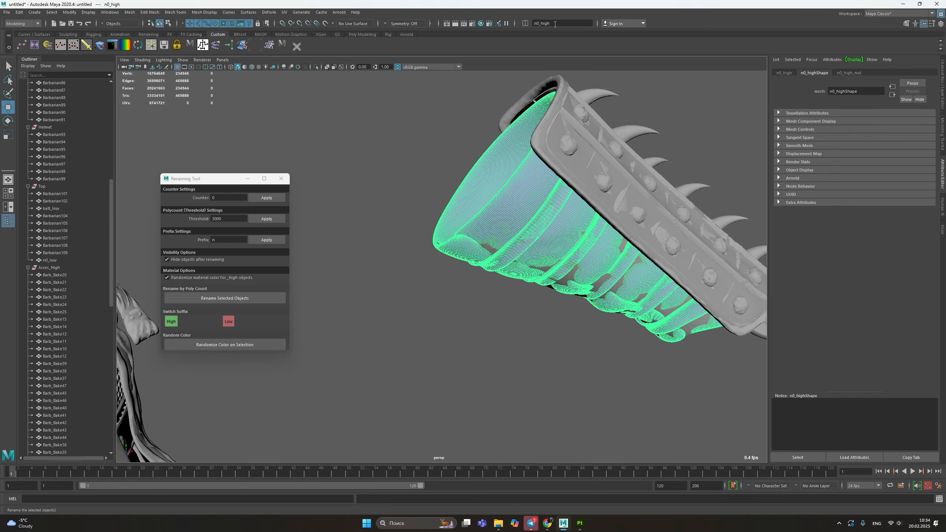
left_click(486, 257, "shift")
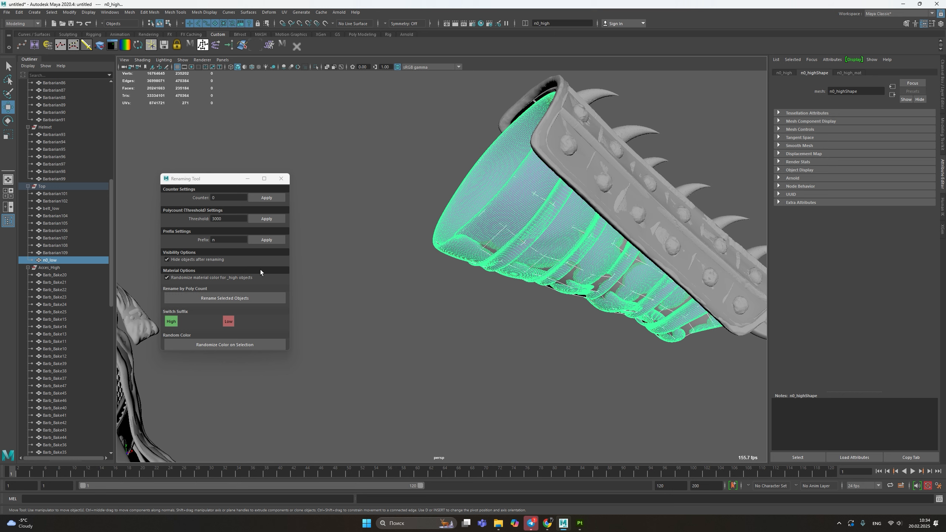
left_click(72, 260)
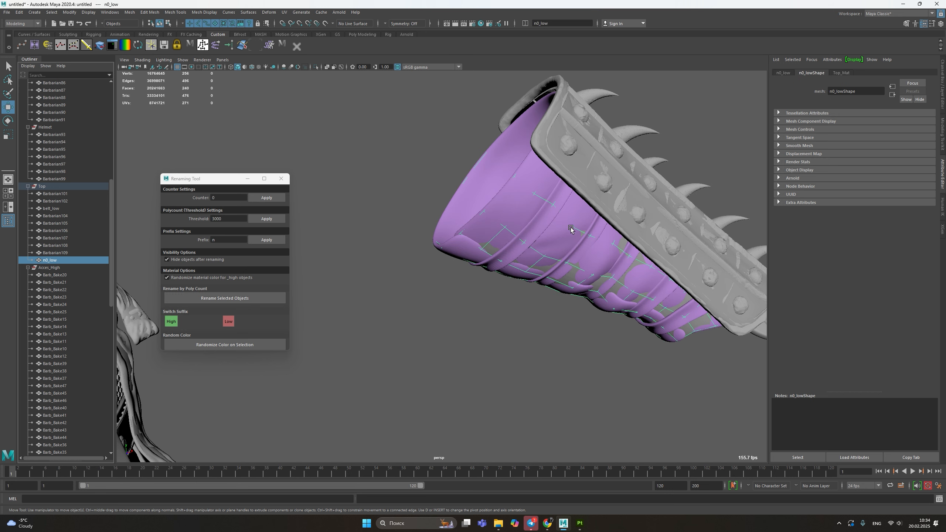
left_click(522, 218)
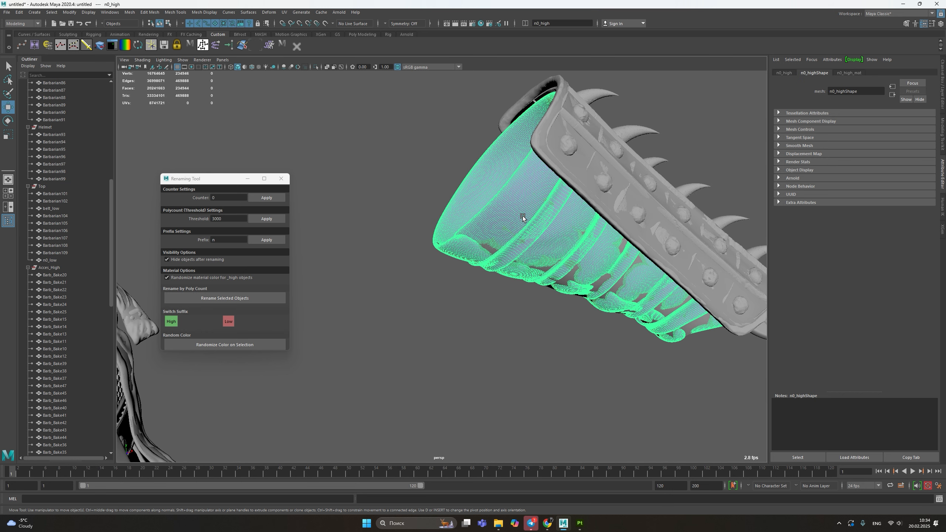
- Give the raised wrap bands on the high-poly sleeve a random material color through face selection, and return to object selection
left_click_drag(535, 222, 448, 213, "alt")
right_click_drag(449, 213, 451, 231)
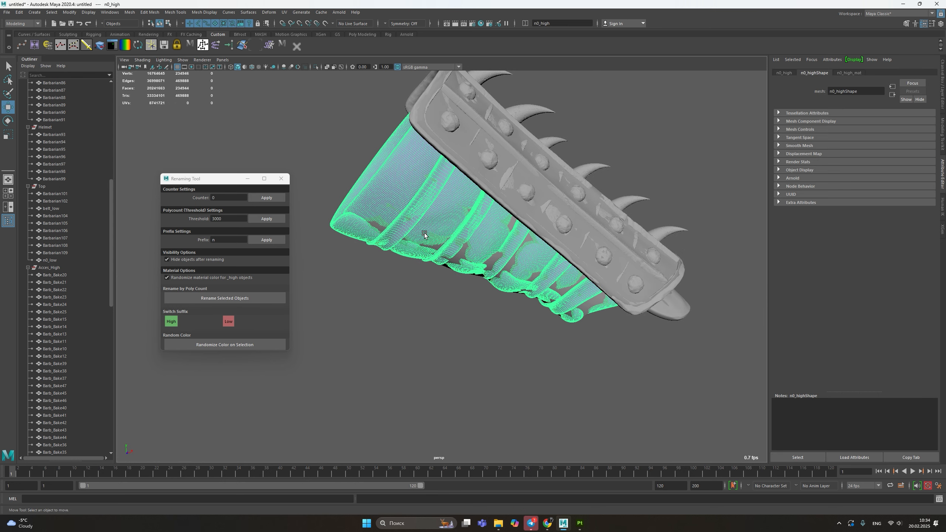
scroll(424, 234, "up", 2)
double_click(395, 210, "shift")
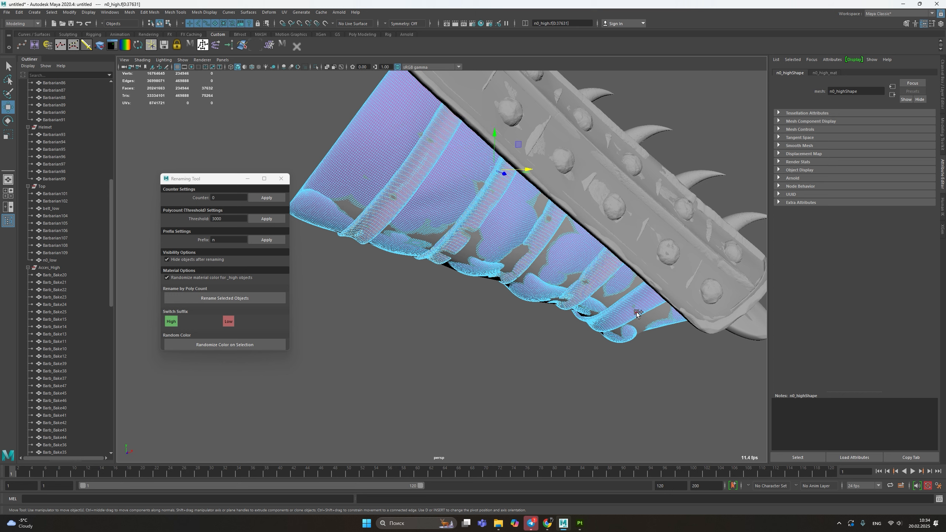
left_click(253, 345)
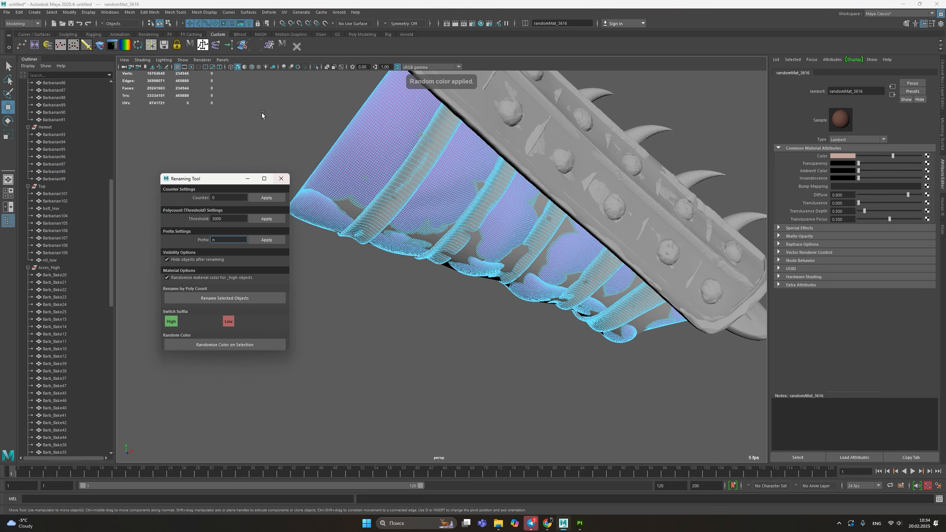
left_click(159, 24)
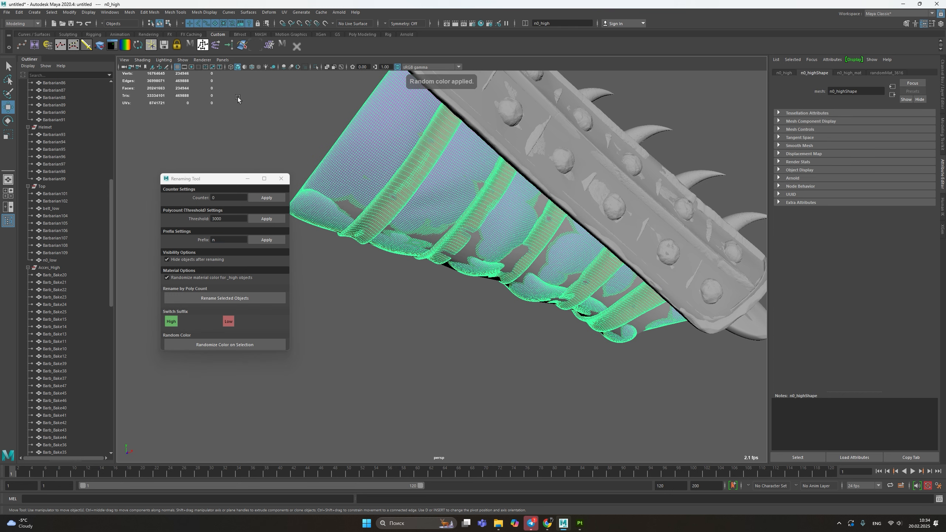
left_click(279, 115)
- Batch-rename the high- and low-poly meshes of the diagonal chest belt and of the spiked bracer plate
scroll(289, 131, "down", 3)
scroll(394, 203, "down", 3)
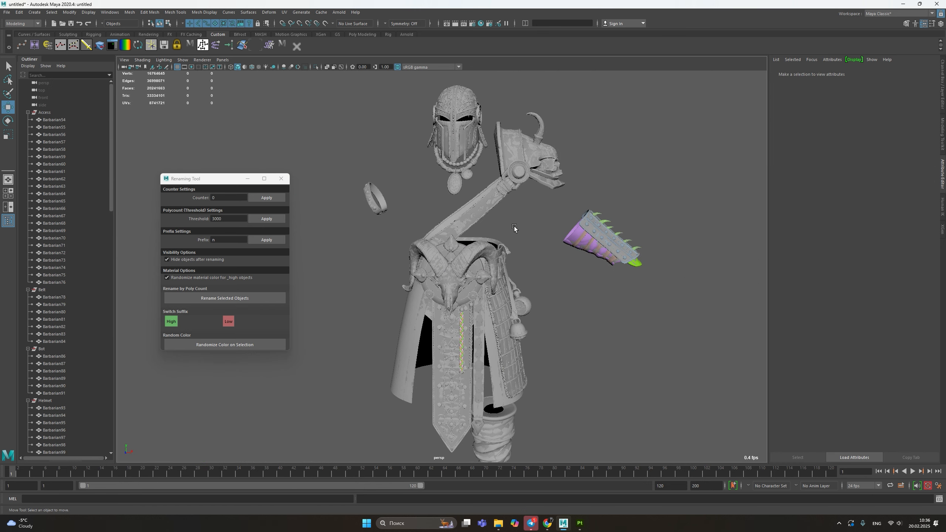
scroll(514, 226, "up", 2)
left_click_drag(431, 184, 500, 200)
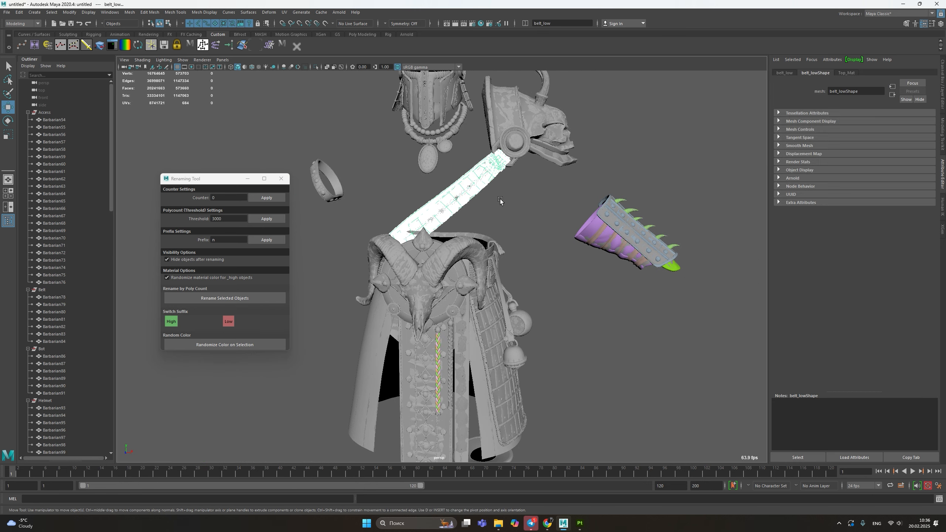
left_click(225, 298)
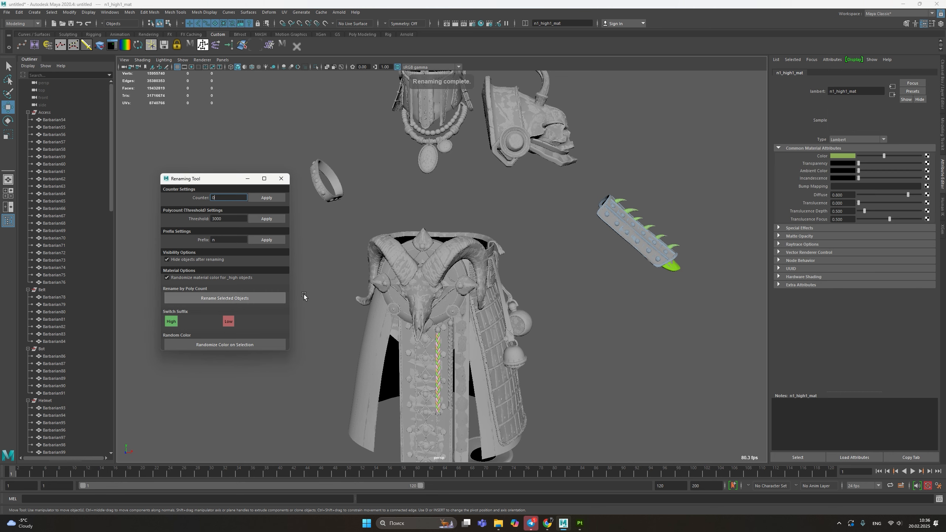
left_click(604, 235)
left_click(219, 298)
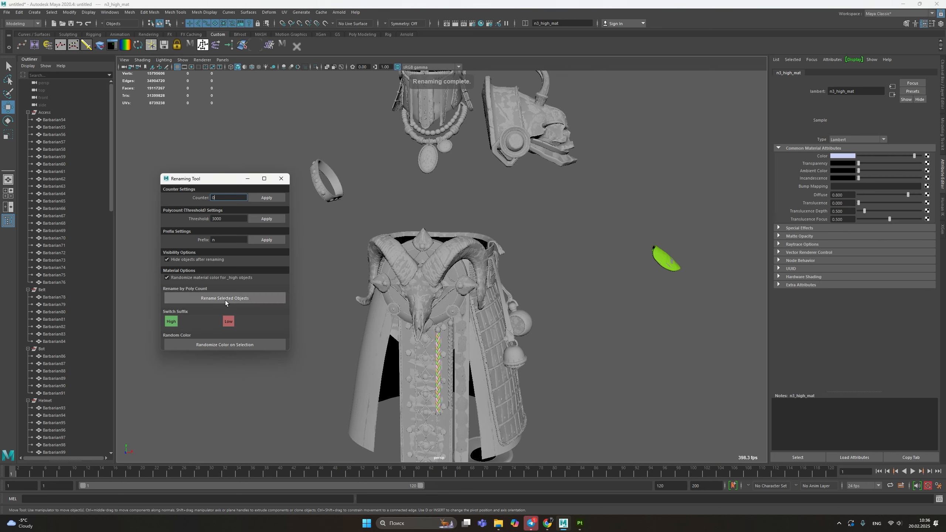
- Batch-rename the armband and the necklace's pendants and beads, including the small leftover pendant piece
left_click(330, 182)
left_click(224, 298)
left_click(428, 166)
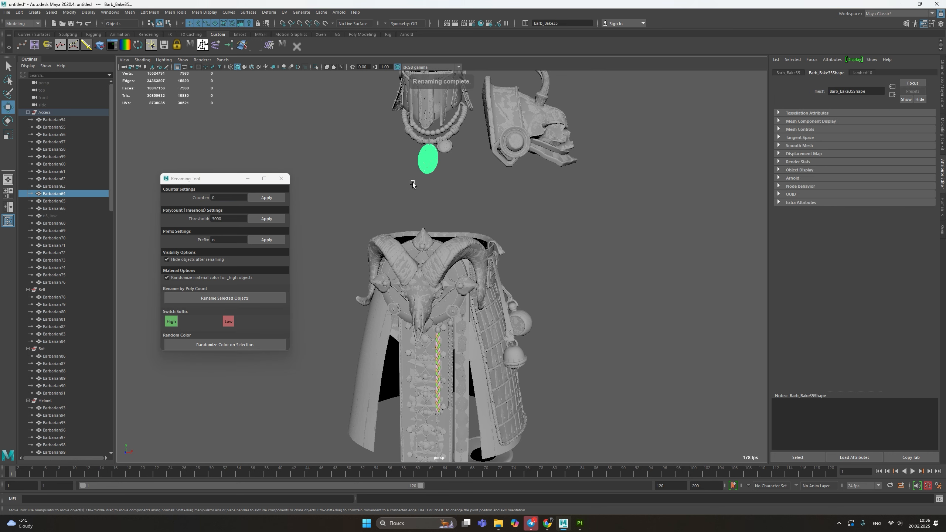
left_click_drag(455, 155, 420, 149)
left_click(257, 300)
left_click(223, 301)
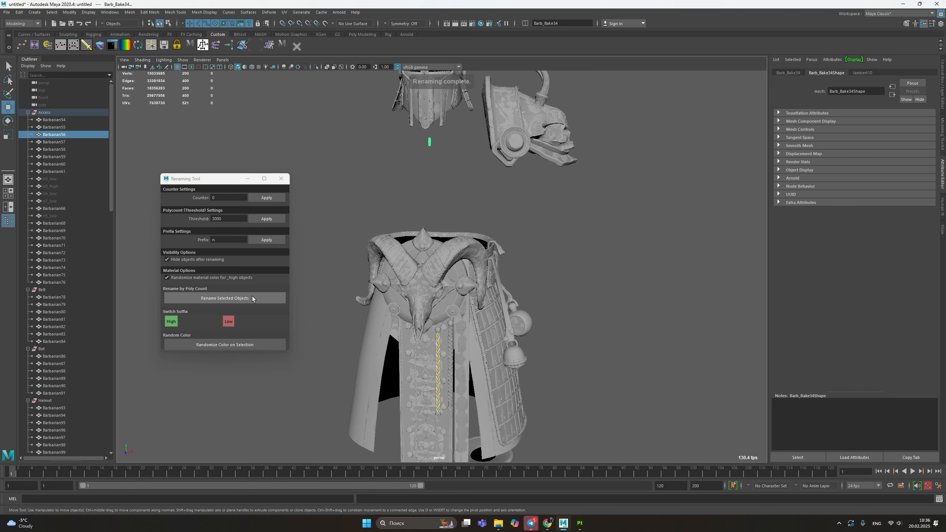
left_click(505, 163)
left_click(241, 301)
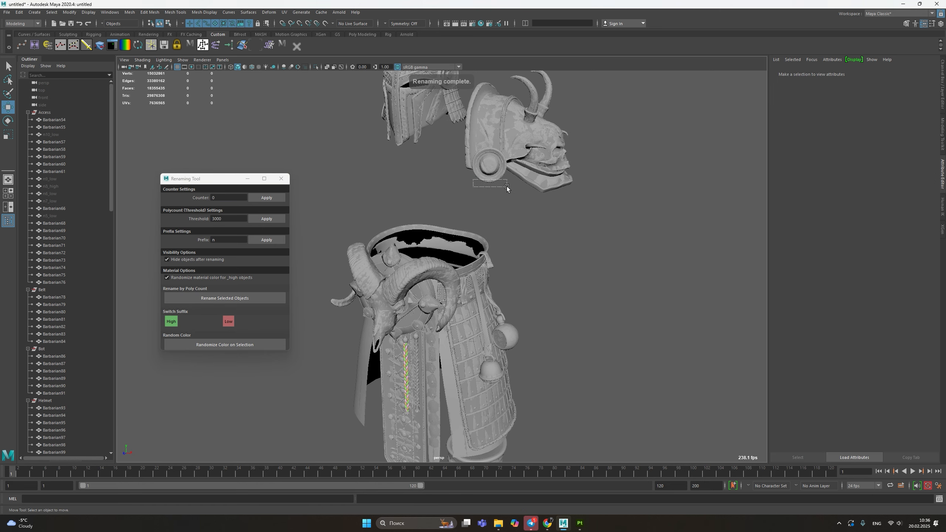
- Batch-rename the horned skull shoulder armor's high- and low-poly meshes
left_click(558, 182)
left_click(227, 300)
left_click_drag(542, 208, 586, 159, "alt")
left_click(562, 186)
left_click(215, 300)
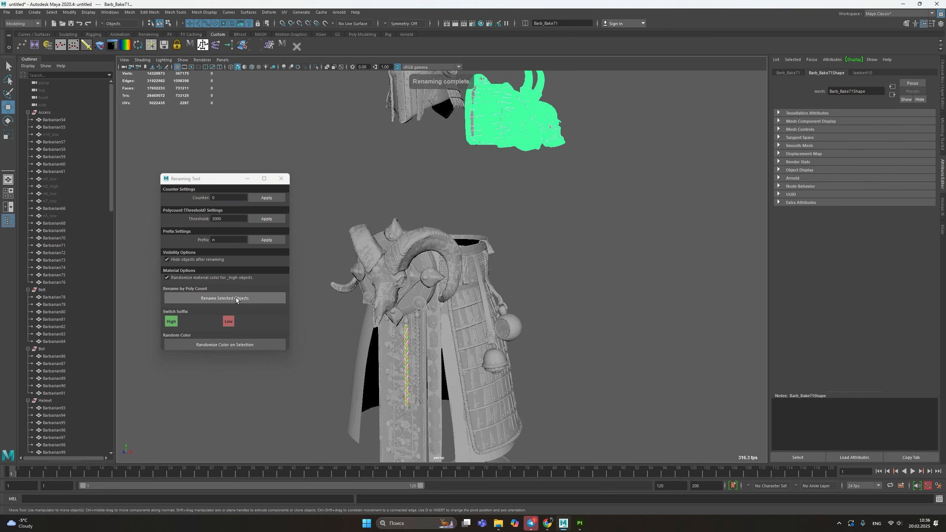
- Try to batch-rename the ornamented front cloth panel without its round studs
left_click_drag(468, 172, 501, 190, "alt")
left_click(433, 239)
left_click(238, 299)
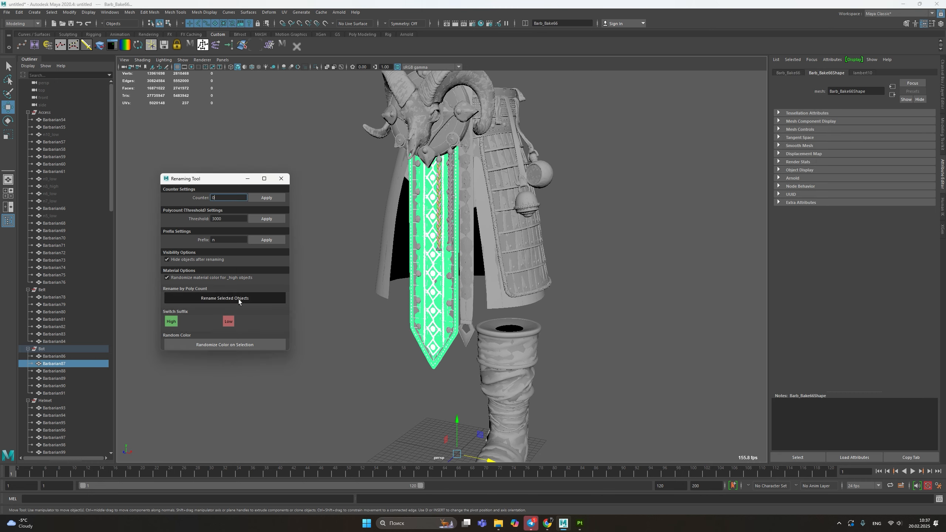
key("ctrl+z")
key("ctrl+z")
key("ctrl+z")
key("ctrl+z")
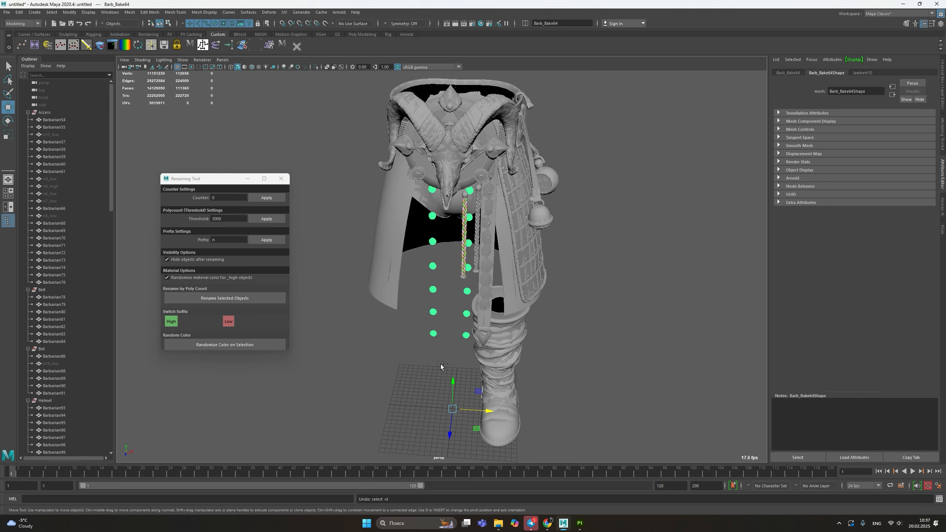
- Batch-rename the ornamented front cloth panel together with its round studs
left_click_drag(453, 368, 453, 368)
scroll(453, 368, "up", 2)
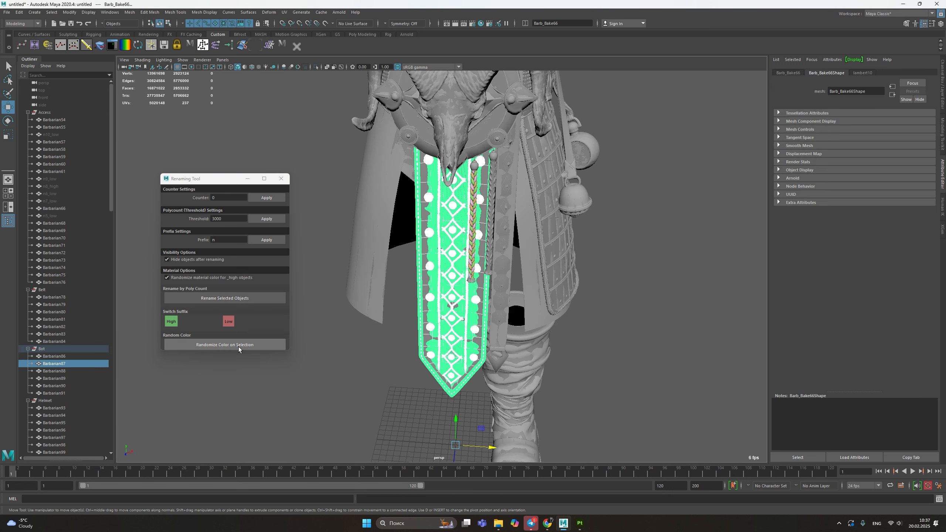
left_click(243, 298)
- Try to batch-rename the two braided cords from their high-poly mesh alone
scroll(463, 266, "up", 4)
left_click(470, 277)
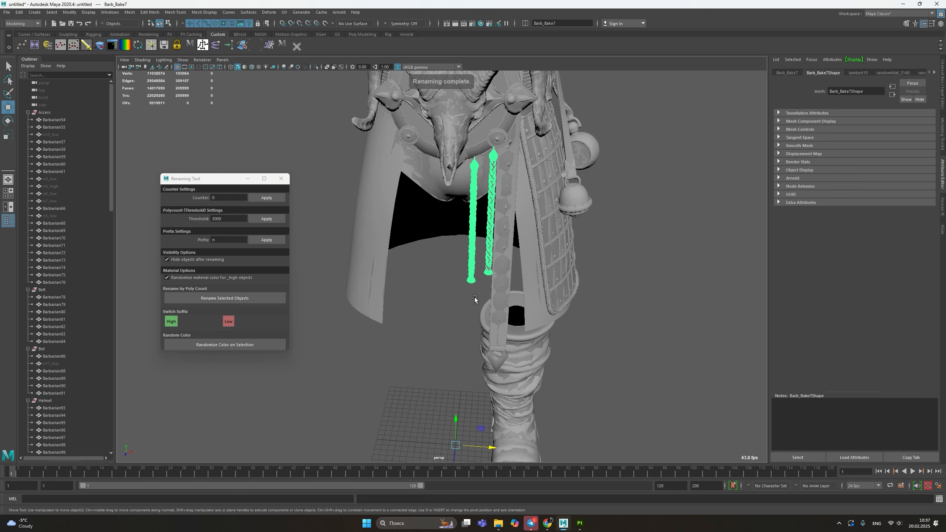
left_click(224, 298)
scroll(425, 286, "up", 2)
key("ctrl+z")
key("ctrl+z")
- Batch-rename the braided cords with a marquee selection, followed by the plain side skirt panel
left_click_drag(383, 285, 468, 347)
left_click(235, 301)
scroll(363, 309, "down", 3)
left_click(364, 309)
left_click(224, 299)
- Batch-rename the narrow hanging strap and the plated side skirt panel
left_click(464, 275)
left_click(225, 298)
left_click(502, 274)
left_click(224, 299)
- Batch-rename the wrapped boot's high- and low-poly meshes
scroll(457, 317, "down", 3)
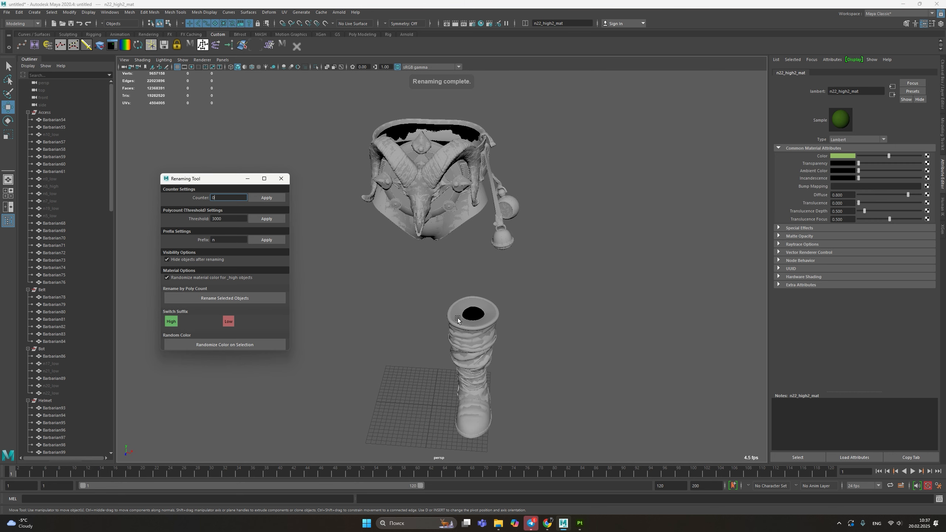
left_click_drag(458, 318, 482, 348, "alt")
left_click(481, 349)
middle_click_drag(432, 312, 432, 281, "alt")
left_click(224, 299)
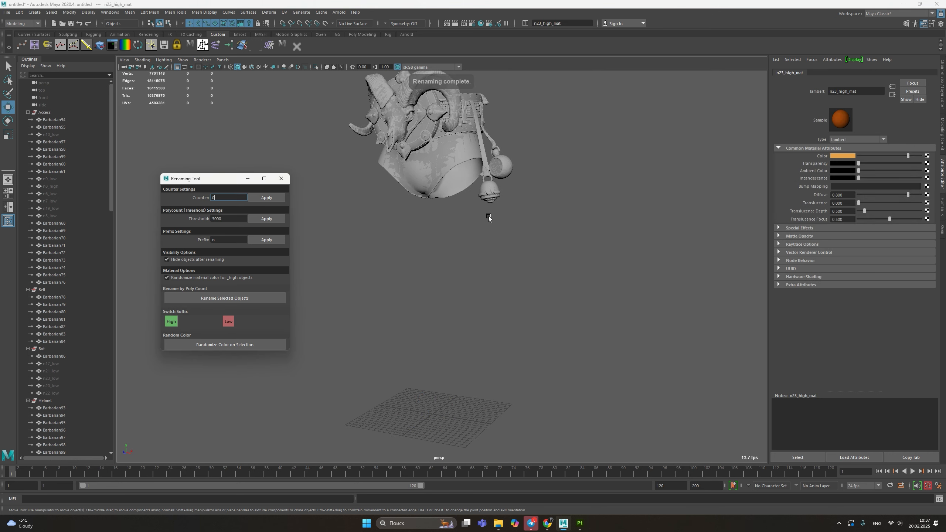
- Batch-rename the bell, the round pendant and the cord that hang from the side of the belt
scroll(484, 223, "up", 5)
left_click(557, 276)
left_click(225, 298)
left_click(575, 218)
left_click(224, 298)
left_click(544, 229)
left_click(225, 298)
- Batch-rename the remaining cord pieces on the belt's side, including the tasselled end at its rim
middle_click_drag(622, 191, 616, 257, "alt")
left_click(548, 227)
left_click(261, 298)
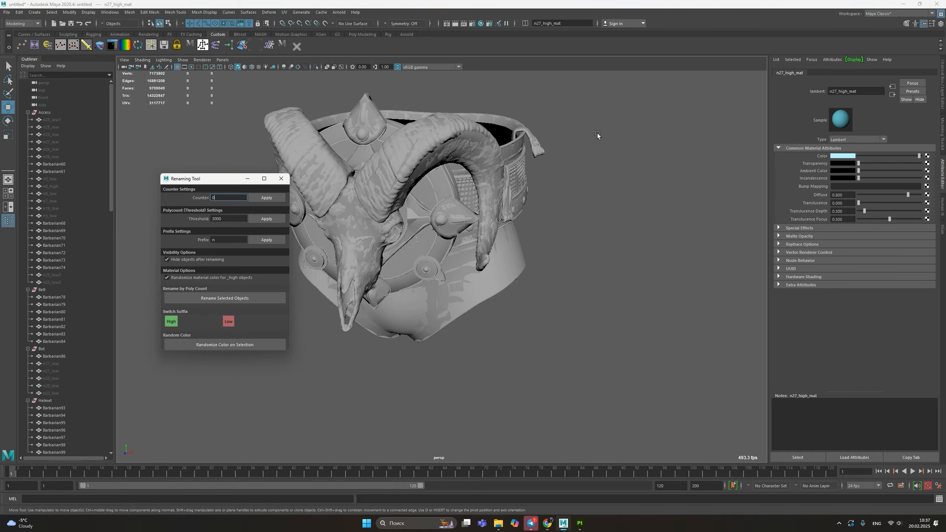
left_click(548, 147)
left_click(261, 298)
left_click_drag(587, 204, 470, 181, "alt")
left_click(499, 158)
left_click(261, 298)
- Batch-rename the smooth hip piece beneath the belt and the horned skull ornament
left_click(562, 284)
left_click_drag(500, 281, 521, 317, "alt")
left_click(261, 298)
left_click(456, 276)
left_click(261, 298)
- Batch-rename two more of the belt's ornament parts
left_click_drag(391, 276, 484, 257, "alt")
left_click(419, 257)
left_click(261, 298)
left_click_drag(434, 313, 495, 324, "alt")
left_click(416, 371)
left_click(241, 300)
- Batch-rename the remaining belt bands, including the decorated edge trim and the studded and woven bands
left_click(442, 344)
left_click_drag(447, 359, 400, 349, "alt")
left_click(232, 298)
left_click(439, 334)
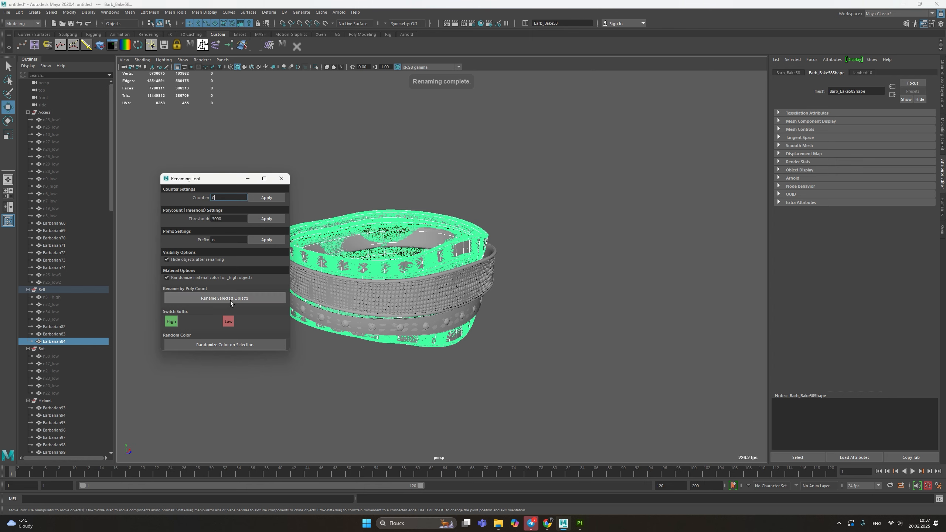
left_click(235, 299)
left_click(394, 327)
left_click(223, 298)
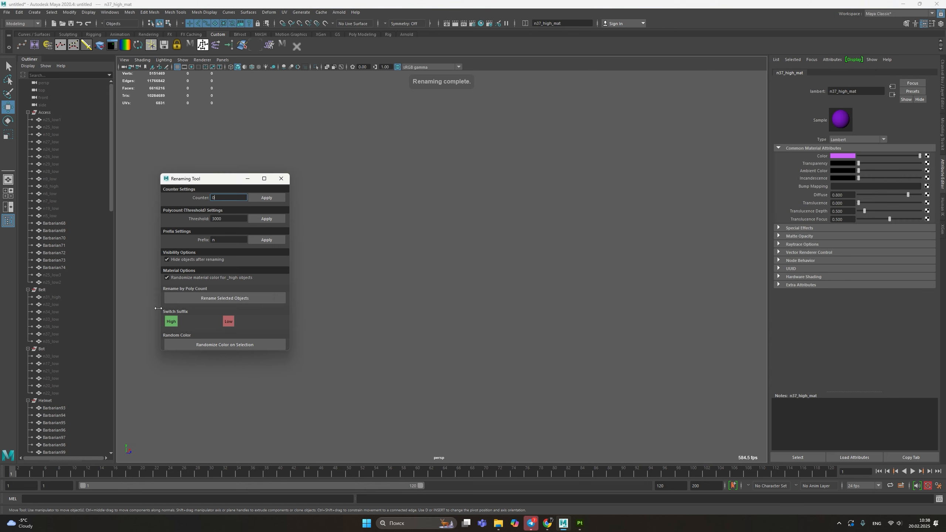
- Frame the helmet and batch-rename its plated neck guard strips
key("f")
scroll(446, 199, "up", 4)
left_click(378, 288)
mouse_move(448, 272)
left_mouse_down("alt")
mouse_move(331, 289)
mouse_move(461, 285)
mouse_move(441, 289)
left_mouse_up("alt")
left_click(254, 297)
- Batch-rename the helmet's smooth inner lining
scroll(429, 285, "up", 3)
left_click(374, 286)
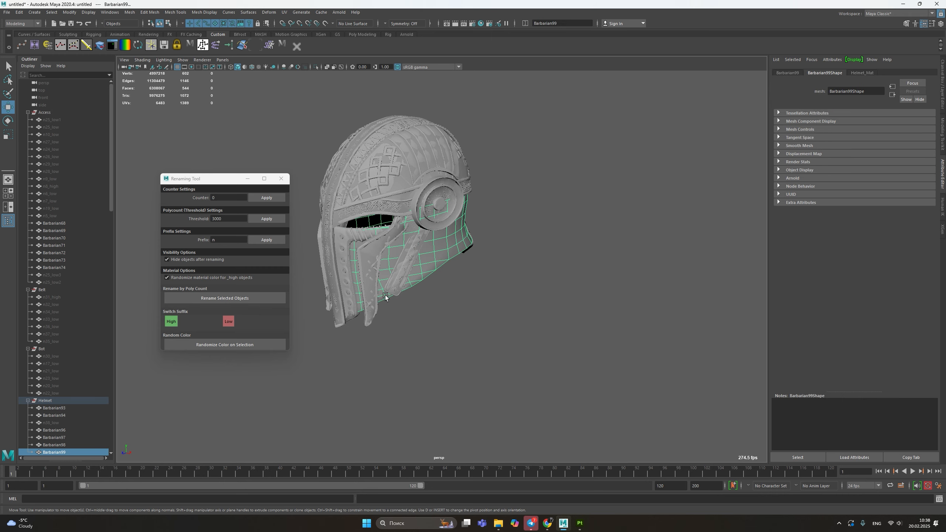
scroll(409, 297, "up", 3)
left_click(250, 302)
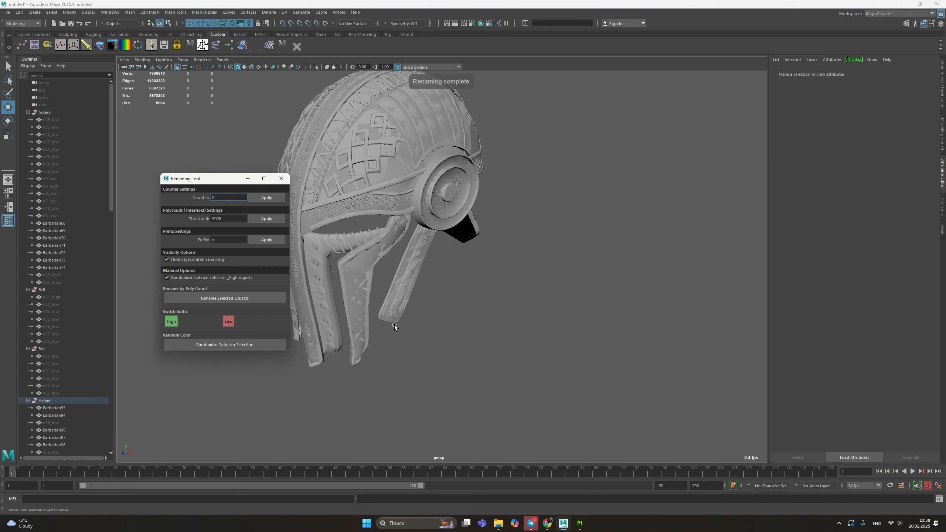
- Batch-rename the stitched cheek strap of the helmet
left_click(402, 319)
left_click_drag(406, 316, 270, 309, "alt")
left_click(261, 298)
- Try to batch-rename the helmet's ornamental trim from a single pick, and undo the rename
left_click(387, 317)
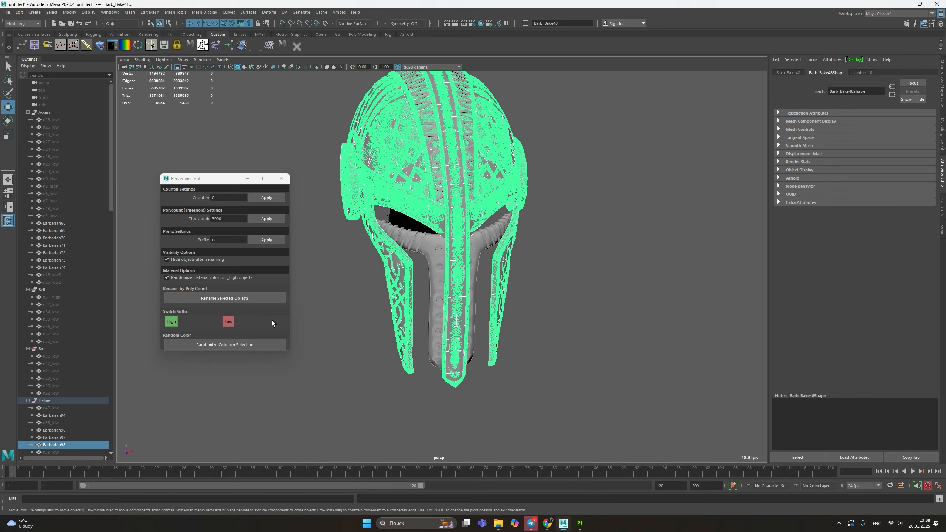
left_click(276, 298)
left_click_drag(473, 261, 423, 252, "alt")
scroll(458, 307, "up", 2)
scroll(454, 305, "down", 1)
key("ctrl+z")
- Batch-rename the helmet's shell and trim with a region selection, followed by the remaining face guard parts
scroll(412, 204, "down", 5)
left_click_drag(334, 135, 495, 225)
left_click(232, 302)
left_click_drag(450, 252, 428, 270, "alt")
mouse_move(456, 216)
left_mouse_down()
mouse_move(354, 266)
mouse_move(399, 338)
left_mouse_up()
left_click(227, 298)
left_click(232, 299)
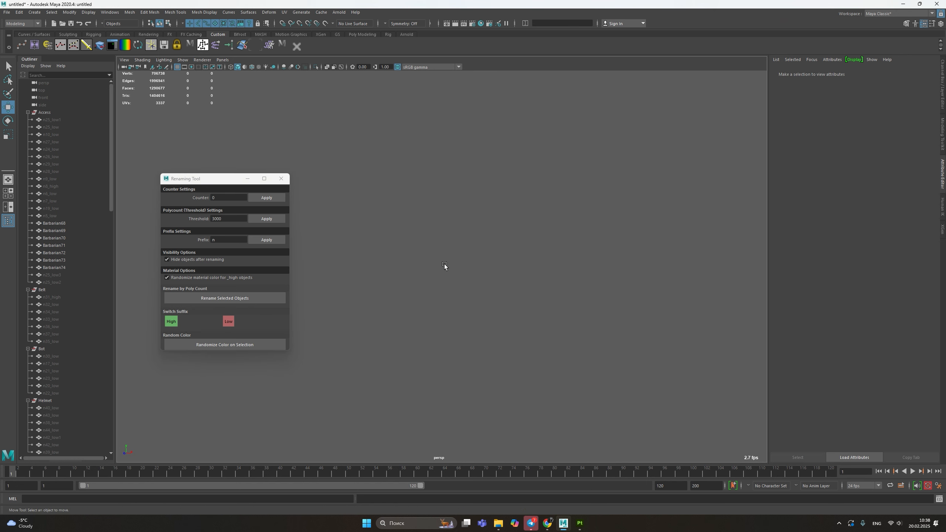
- Batch-rename the backpack's carrying straps and its laced body parts, leaving out the flap and front strap
left_click_drag(334, 306, 608, 439, "alt")
left_click(520, 351)
left_click(537, 347)
scroll(537, 347, "up", 3)
scroll(534, 369, "down", 3)
left_click_drag(428, 324, 469, 316, "alt")
left_click(469, 317, "shift")
left_click(492, 367, "shift")
middle_click_drag(492, 367, 443, 336, "alt")
left_click(238, 298)
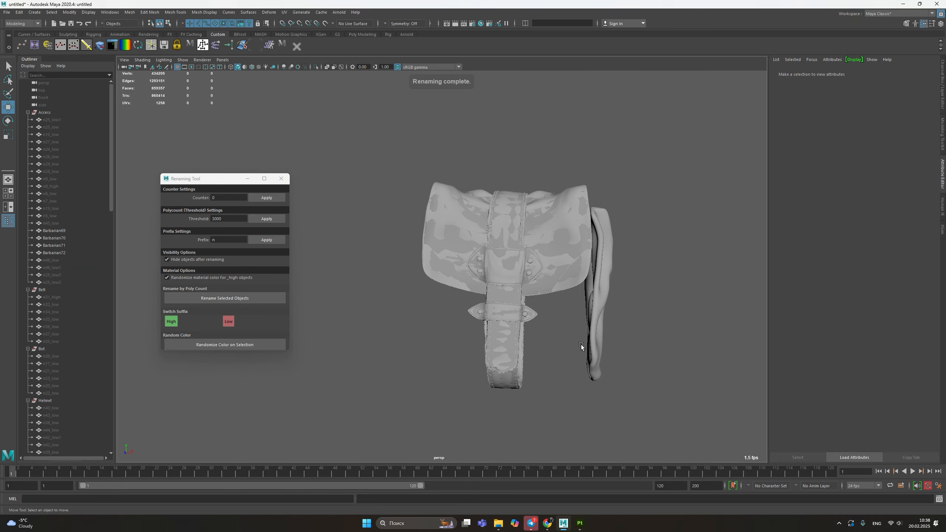
- Undo the last rename, add the missed backpack piece to the selection and batch-rename the set again
left_click(424, 343)
key("ctrl+z")
key("ctrl+z")
left_click(420, 356, "shift")
left_click(239, 298)
- Batch-rename the backpack's flap and the lower part of its front closing strap
mouse_move(536, 269)
left_mouse_down()
mouse_move(572, 311)
mouse_move(574, 295)
left_mouse_up()
left_click(239, 298)
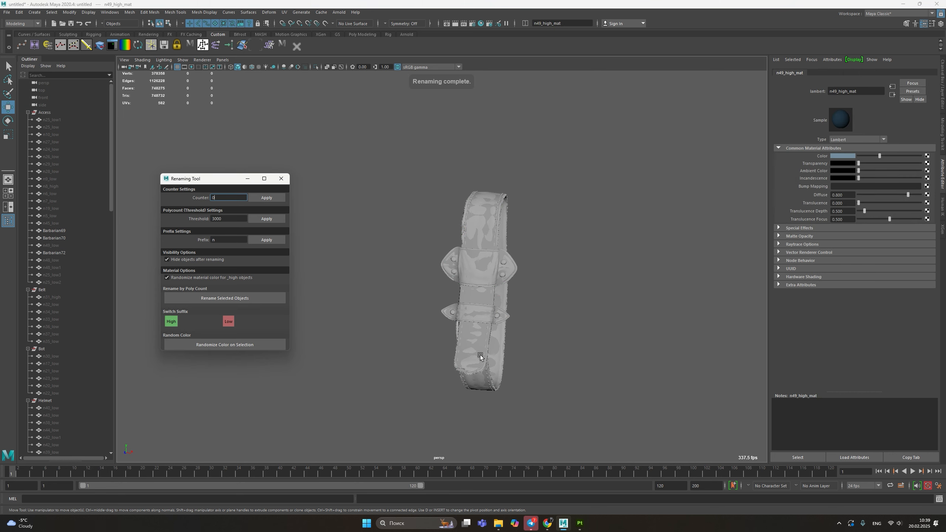
left_click_drag(450, 344, 526, 369)
left_click(234, 298)
- Batch-rename the buckle parts of the backpack's front strap and the last mesh still listed as Barbarian
left_click_drag(440, 298, 523, 338)
left_click(254, 300)
left_click(54, 238)
left_click(220, 298)
left_click(142, 268)
- Select all high-poly groups from Acces_High through Top_High with their meshes and unhide them
scroll(90, 234, "down", 15)
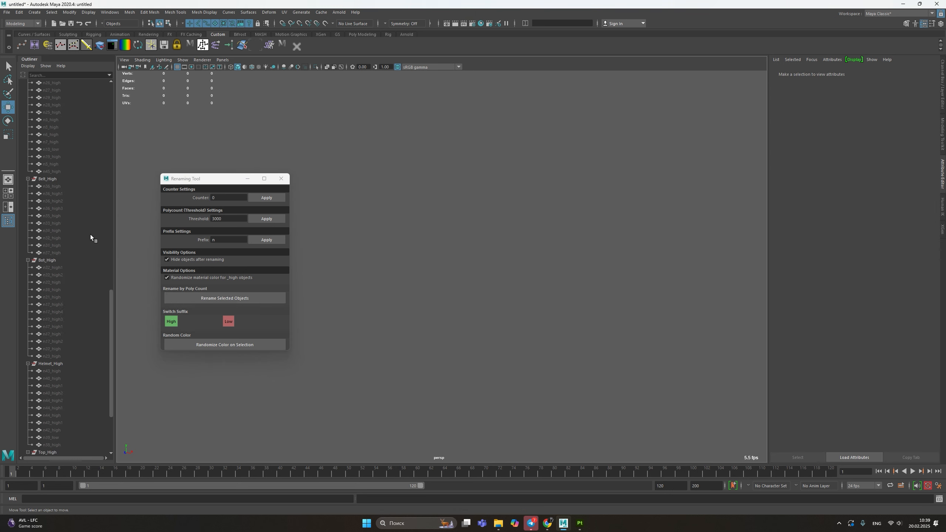
left_click(60, 429)
scroll(65, 373, "up", 15)
left_click(49, 267)
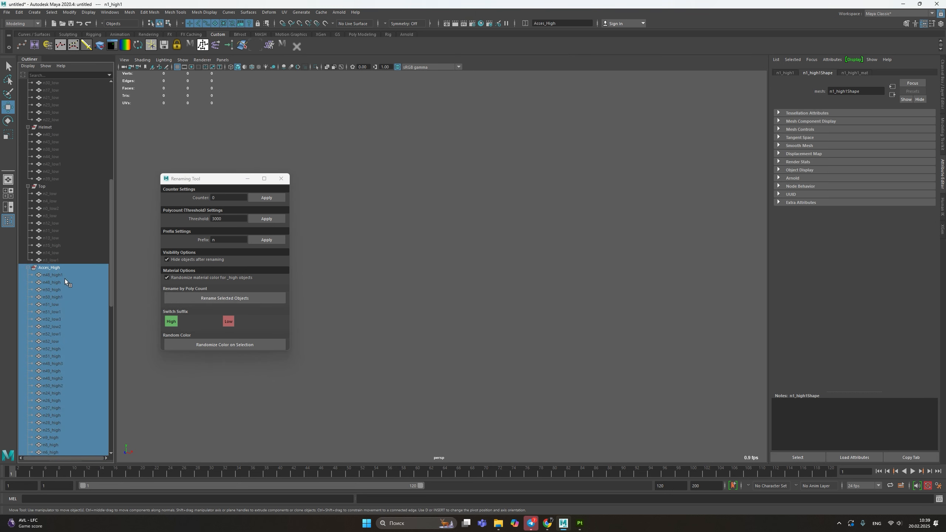
key("shift+h")
mouse_move(537, 322)
left_mouse_down("alt")
mouse_move(502, 326)
mouse_move(499, 353)
left_mouse_up("alt")
middle_click_drag(499, 353, 508, 289, "alt")
scroll(59, 340, "down", 8)
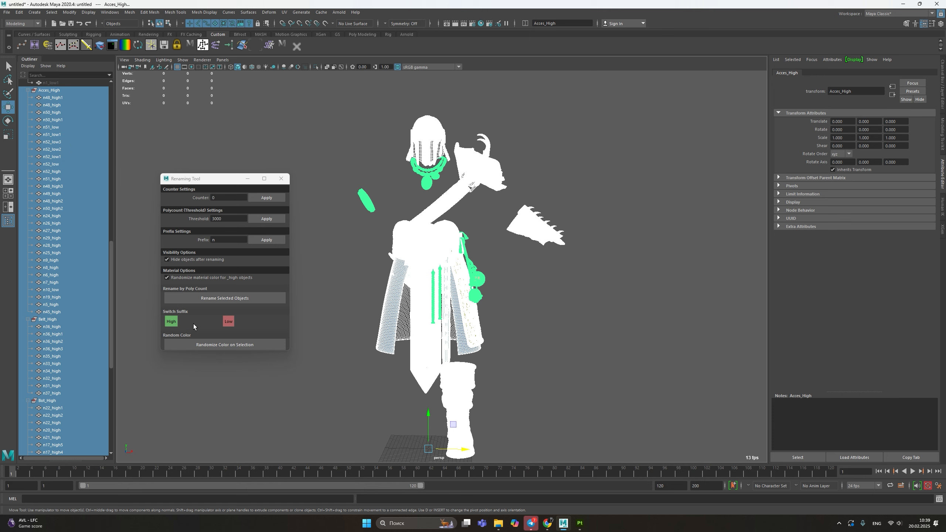
scroll(74, 338, "down", 10)
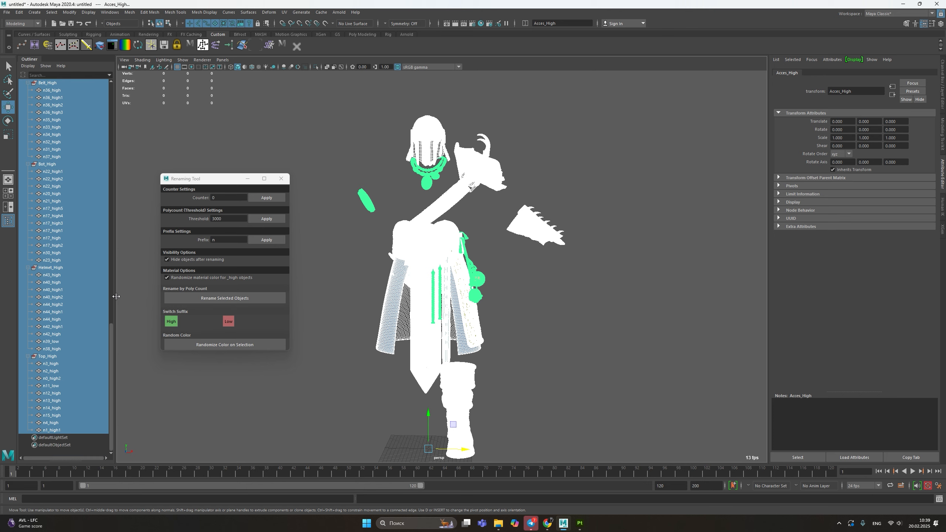
- Examine the meshes in Acces_High that carry a _low suffix on the backpack, and review the colored armor
scroll(70, 242, "up", 13)
left_click(57, 194)
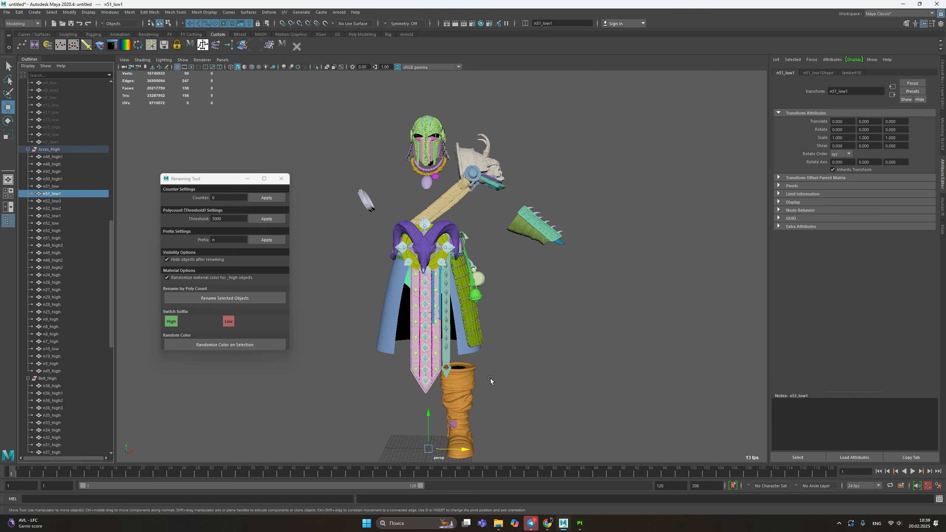
key("f")
scroll(485, 386, "down", 5)
left_click(452, 187)
left_click(458, 127)
scroll(462, 180, "down", 7)
mouse_move(461, 188)
left_mouse_down("alt")
mouse_move(517, 201)
mouse_move(473, 197)
left_mouse_up("alt")
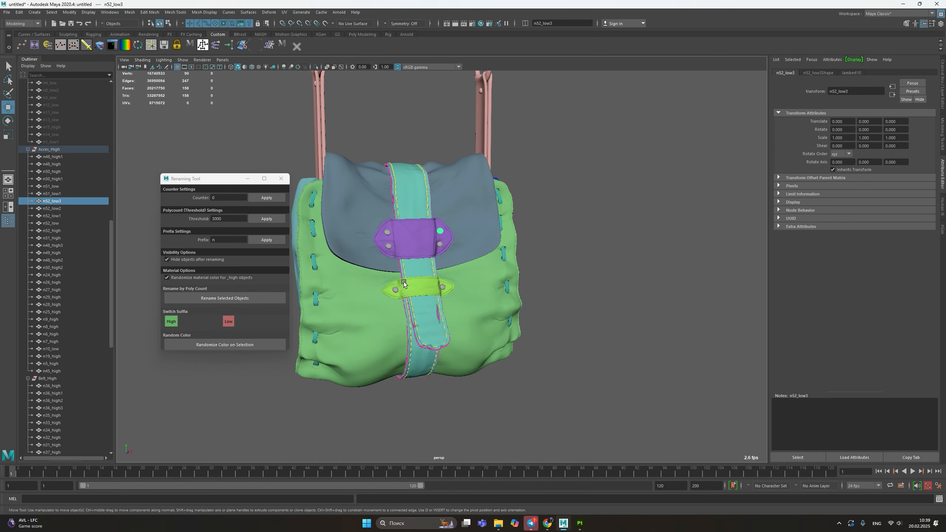
scroll(342, 299, "up", 3)
left_click(619, 291)
scroll(490, 294, "down", 10)
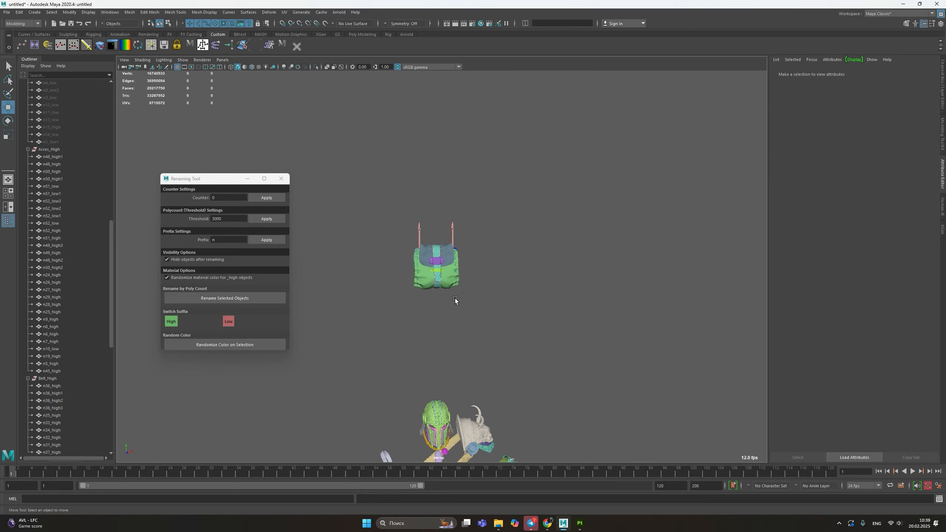
middle_click_drag(456, 299, 476, 206, "alt")
scroll(484, 251, "up", 8)
mouse_move(485, 252)
left_mouse_down("alt")
mouse_move(495, 253)
mouse_move(455, 253)
mouse_move(473, 254)
left_mouse_up("alt")
scroll(499, 378, "down", 5)
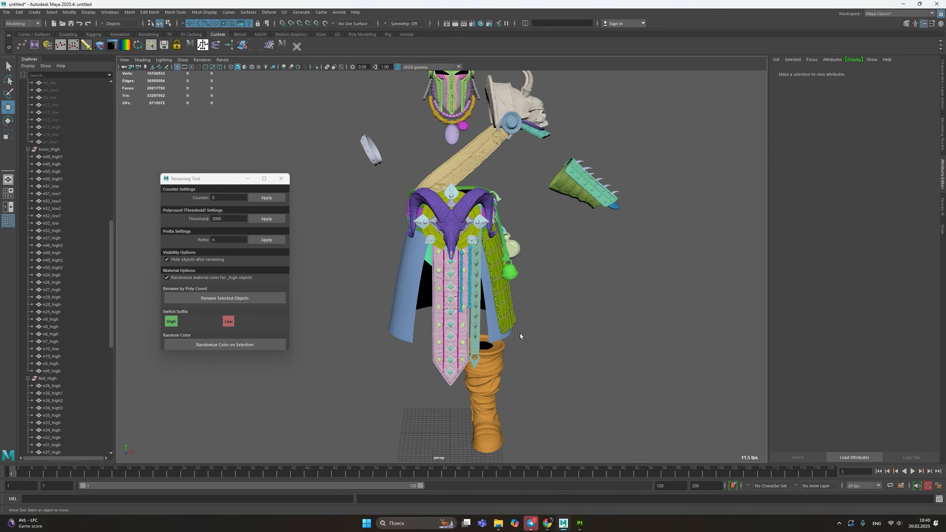
- Select every mesh in the groups from Acces_High through Top_High and switch their suffix to _high
left_click(59, 157)
scroll(72, 327, "down", 13)
left_click(52, 430, "shift")
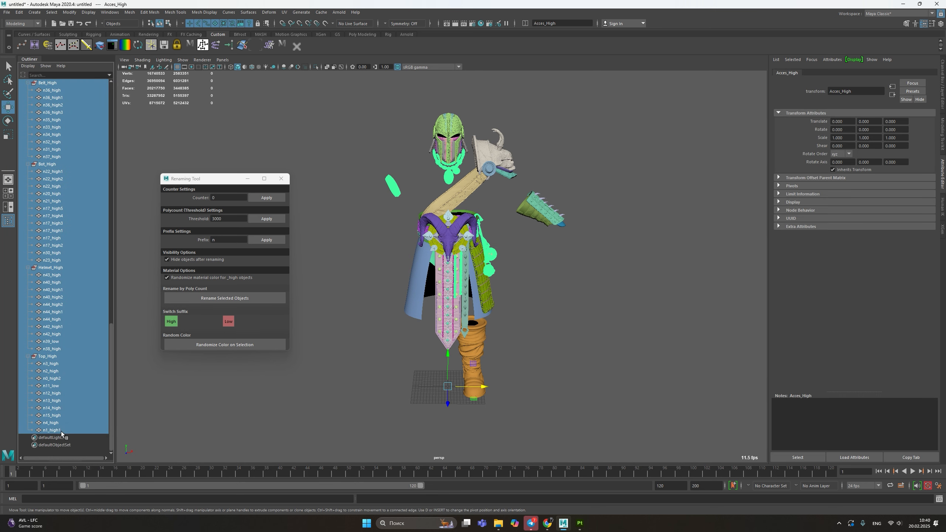
left_click(171, 321)
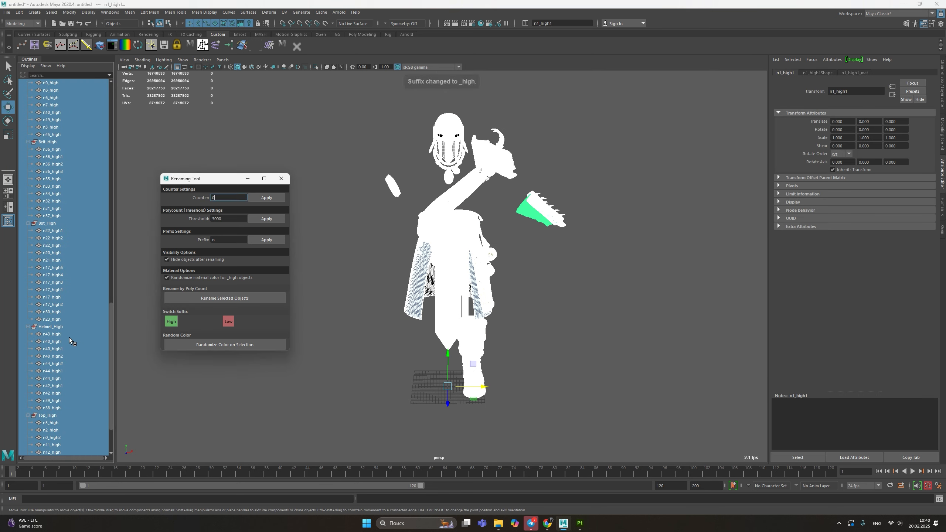
scroll(68, 336, "up", 10)
scroll(66, 335, "up", 3)
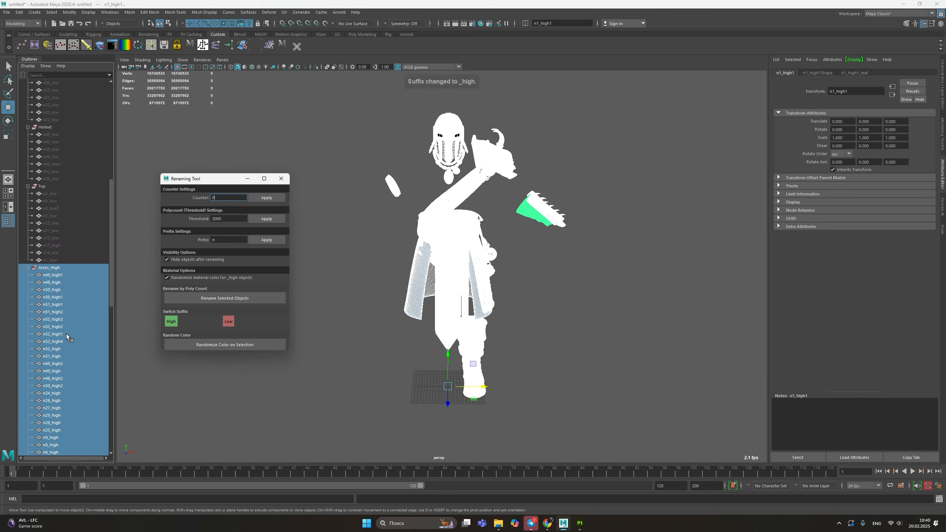
- Select all low-poly groups from Access through Top, unhide them and switch their suffix to _low
left_click(64, 260)
scroll(62, 191, "up", 14)
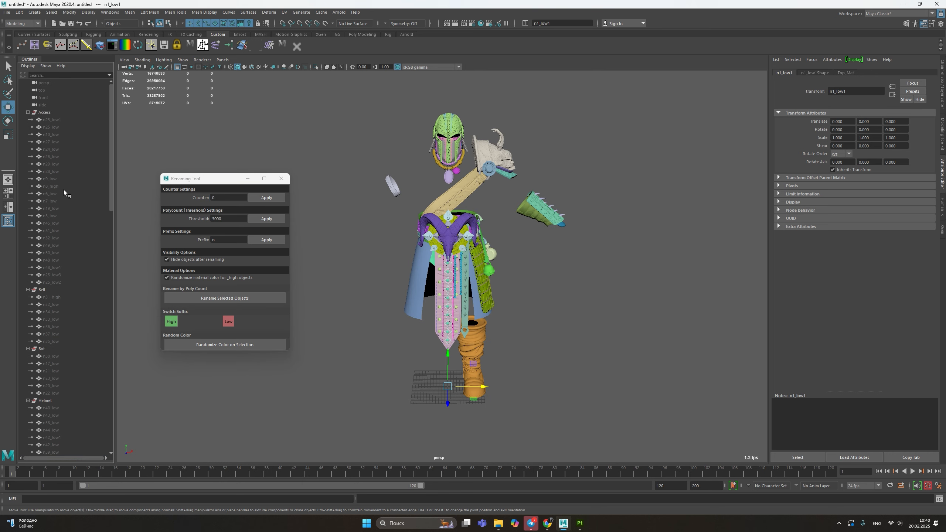
left_click(51, 112)
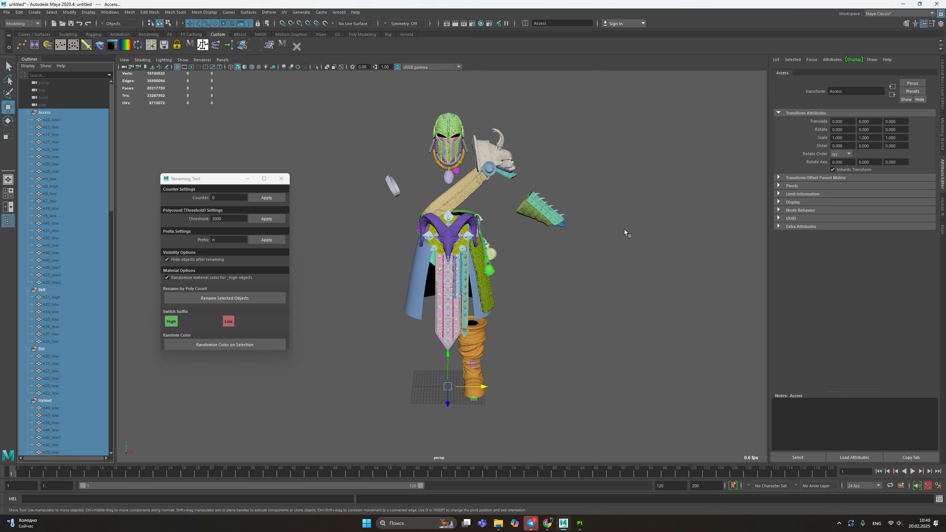
key("shift+h")
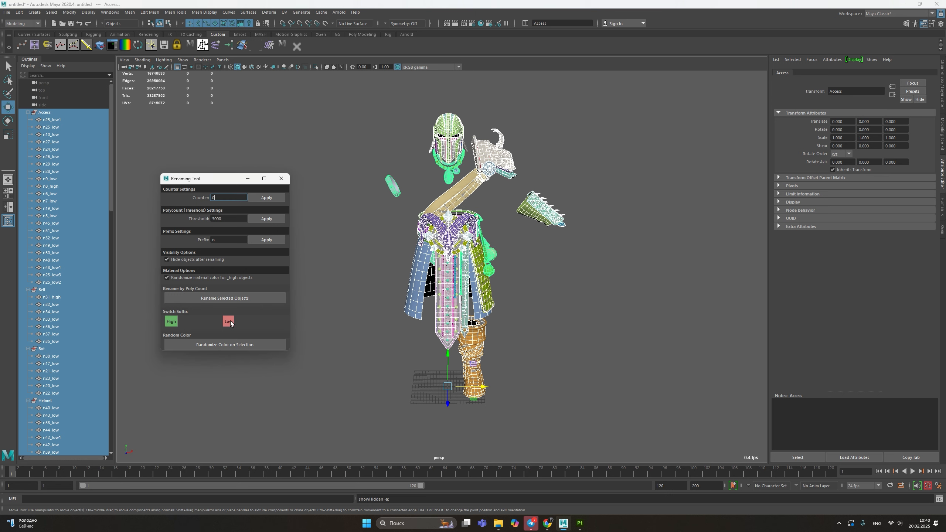
scroll(87, 278, "down", 10)
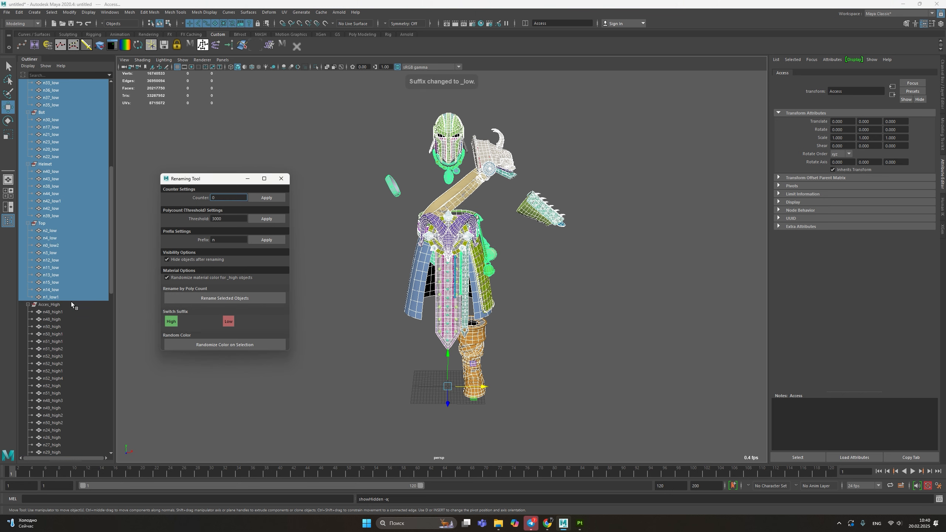
- Apply a random color to a connected face shell of the helmet's high-poly plated neck guard
left_click(575, 270)
mouse_move(575, 271)
left_mouse_down("alt")
mouse_move(559, 287)
mouse_move(528, 276)
mouse_move(535, 290)
left_mouse_up("alt")
right_click_drag(536, 290, 609, 240, "alt")
middle_click_drag(521, 253, 449, 335, "alt")
middle_click_drag(461, 171, 525, 281, "alt")
mouse_move(458, 293)
left_mouse_down("alt")
mouse_move(555, 291)
mouse_move(454, 296)
left_mouse_up("alt")
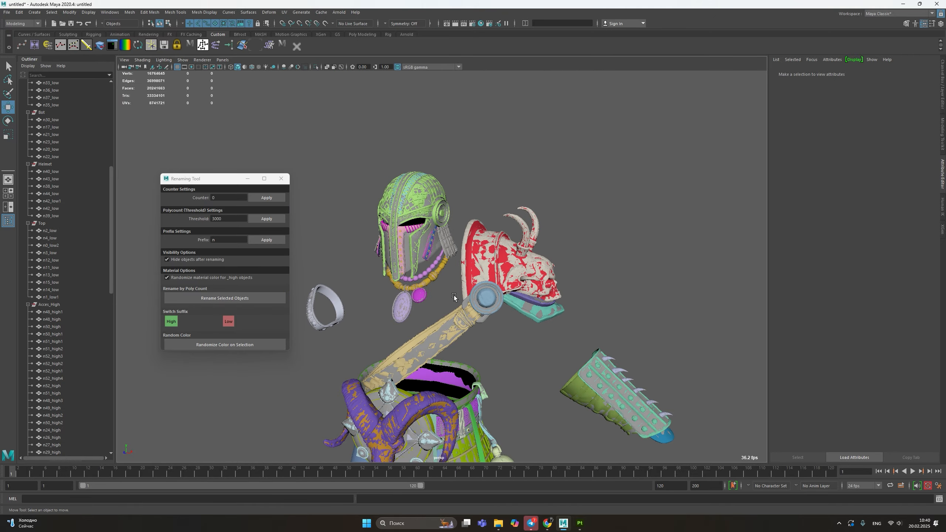
left_click(449, 256)
key("f")
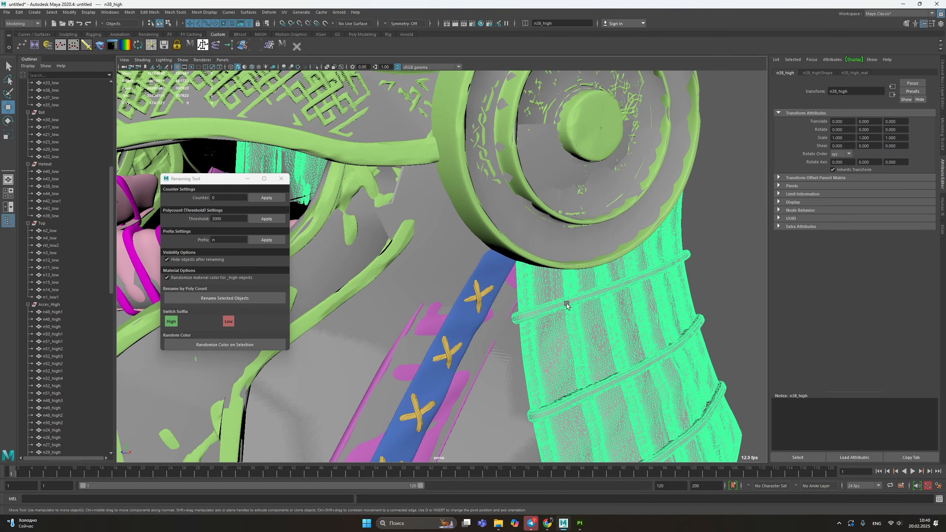
right_click_drag(566, 303, 567, 328)
double_click(607, 374)
middle_click_drag(618, 406, 548, 283, "alt")
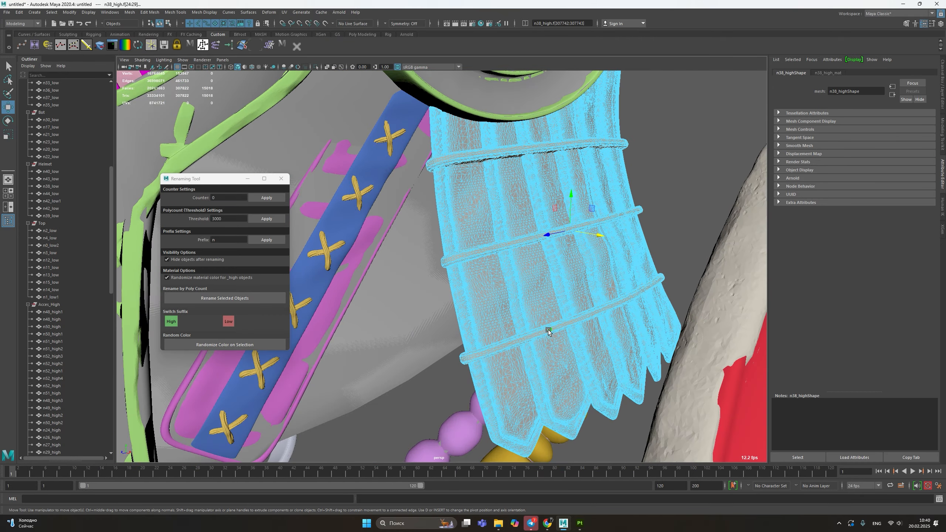
left_click(236, 345)
- Apply a random color to a connected face shell of the neck guard on the helmet's opposite side, and return to object mode
scroll(380, 131, "down", 6)
left_click_drag(335, 261, 484, 276, "alt")
scroll(333, 307, "up", 5)
double_click(333, 306)
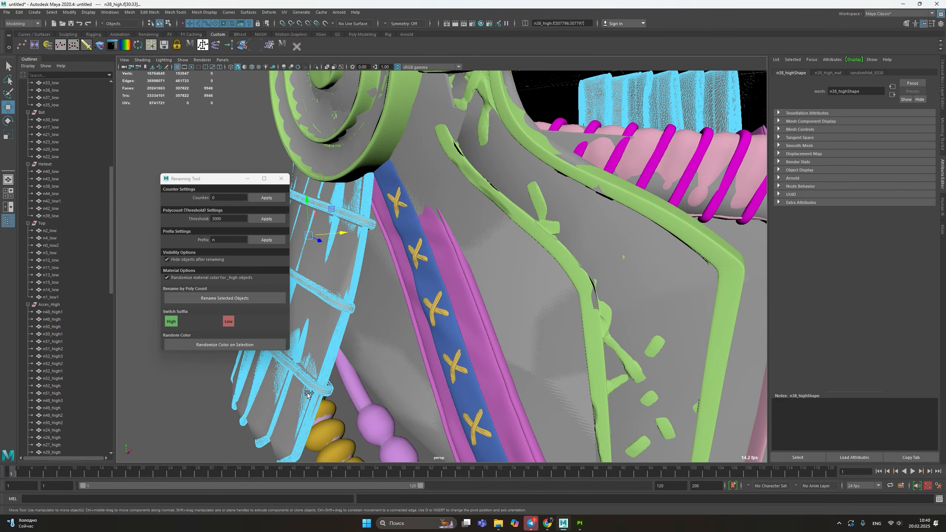
left_click(232, 343)
scroll(349, 146, "down", 5)
key("F8")
key("F8")
left_click(349, 146)
scroll(348, 146, "down", 6)
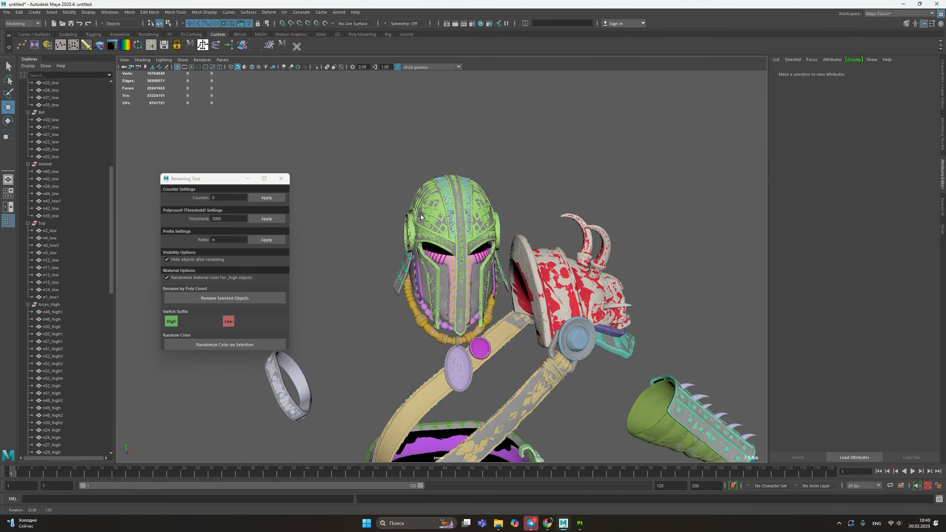
- Isolate the high-poly horned shoulder pauldron and give its horn and tusk face shells a random color
left_click(520, 279)
left_click_drag(519, 279, 570, 286, "alt")
scroll(507, 277, "up", 6)
key("ctrl+1")
key("F11")
double_click(511, 282)
double_click(571, 287, "shift")
double_click(622, 403, "shift")
middle_click_drag(622, 402, 625, 246, "alt")
double_click(440, 277, "shift")
left_click(235, 345)
- Apply a random color to a further face selection on the pauldron's beast head, and leave face mode and isolation
double_click(481, 351)
scroll(536, 356, "up", 6)
left_click(536, 356)
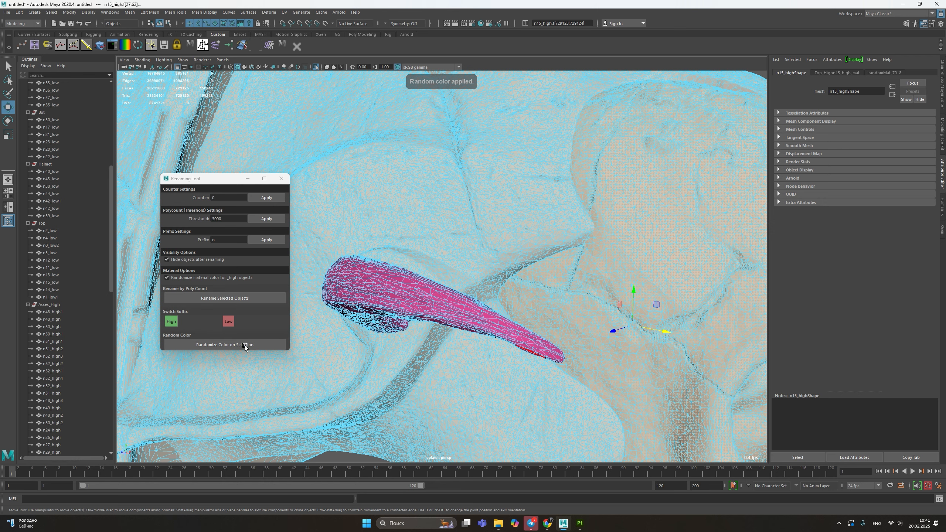
left_click(245, 347)
right_click_drag(540, 230, 584, 202)
left_click(692, 138)
scroll(692, 139, "down", 7)
key("ctrl+1")
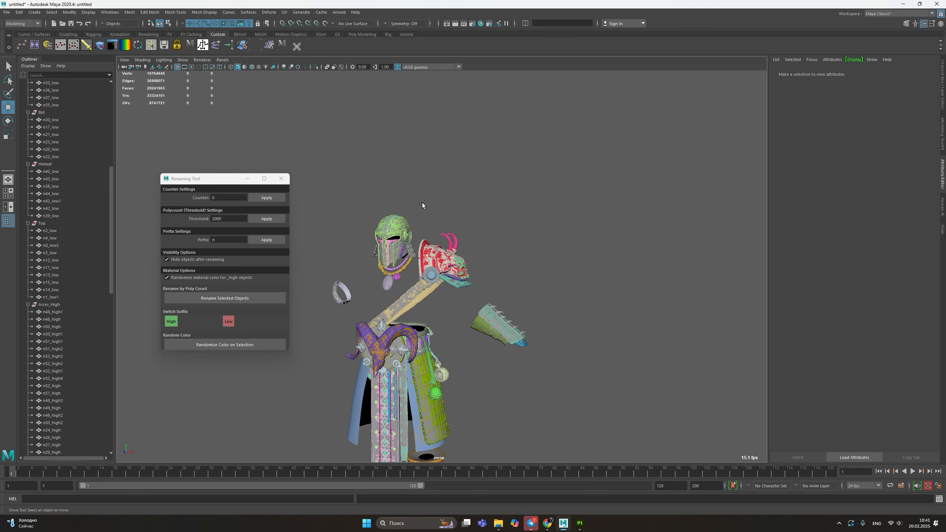
- Ungroup the five high-poly groups Acces_High, Belt_High, Bot_High, Helmet_High and Top_High
scroll(76, 327, "down", 3)
left_click(53, 245)
scroll(56, 283, "down", 7)
left_click(53, 319, "ctrl")
left_click(56, 400, "ctrl")
scroll(59, 401, "down", 8)
left_click(59, 326, "ctrl")
left_click(56, 415, "ctrl")
scroll(72, 395, "down", 3)
scroll(546, 234, "down", 6)
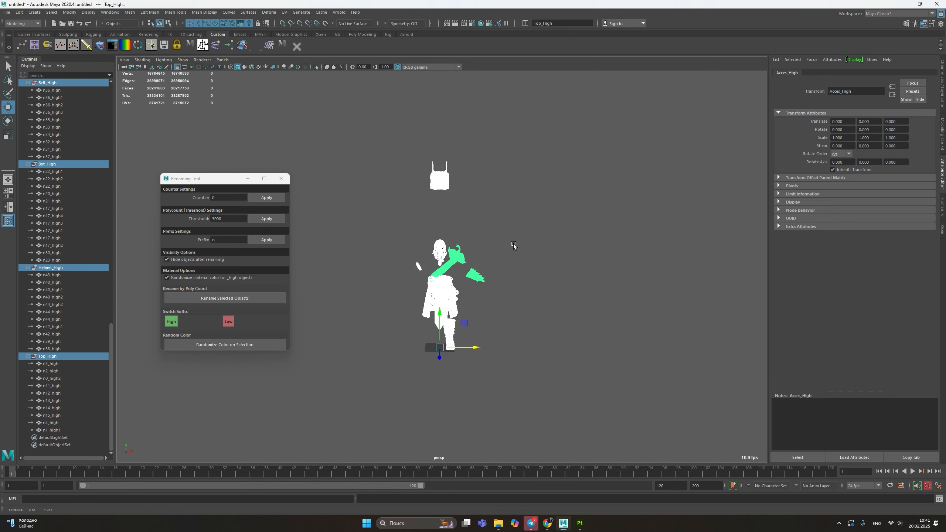
scroll(513, 245, "up", 4)
left_click(19, 12)
left_click(49, 161)
scroll(60, 181, "up", 15)
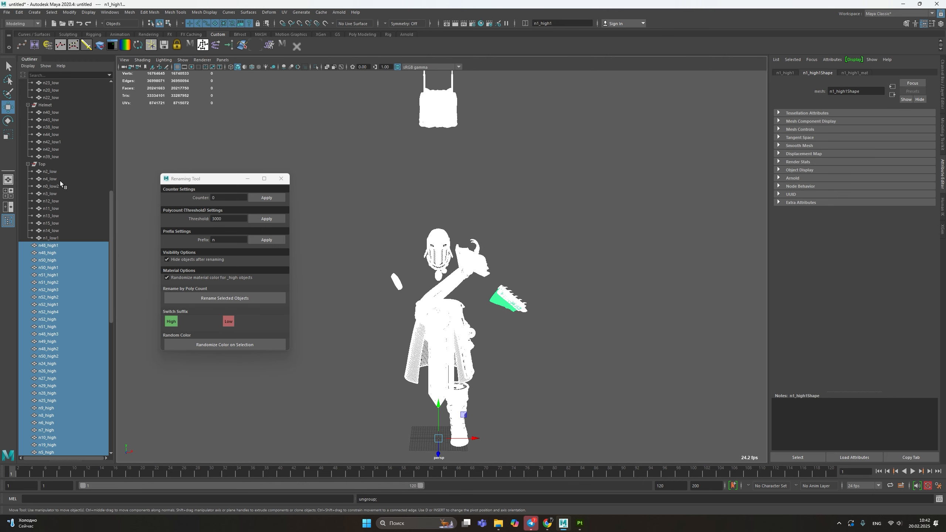
- Export the selected high-poly meshes as an FBX file named High in the Bake folder
left_click(7, 12)
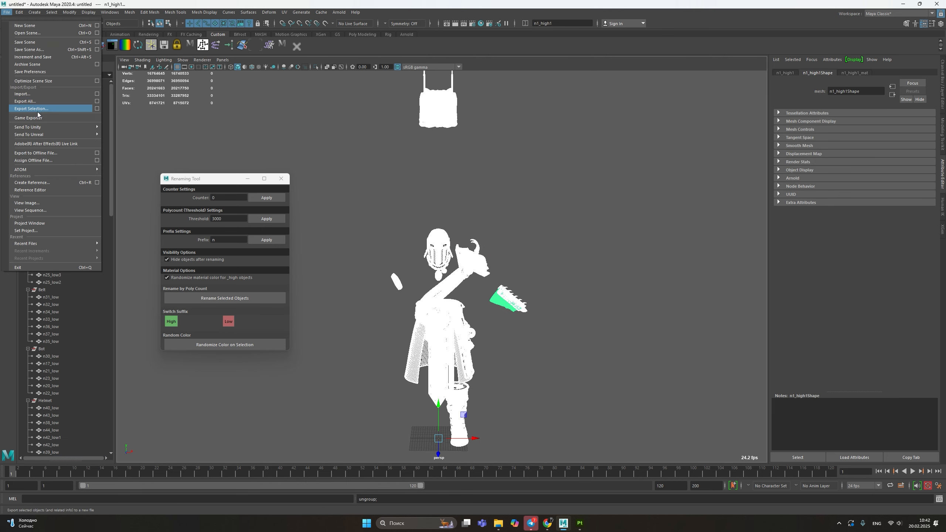
left_click(41, 113)
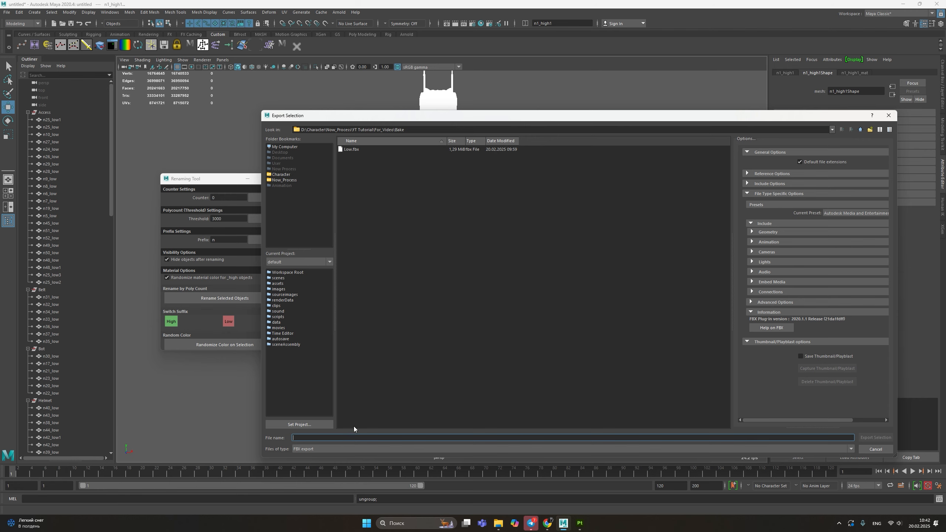
type("High")
left_click(876, 437)
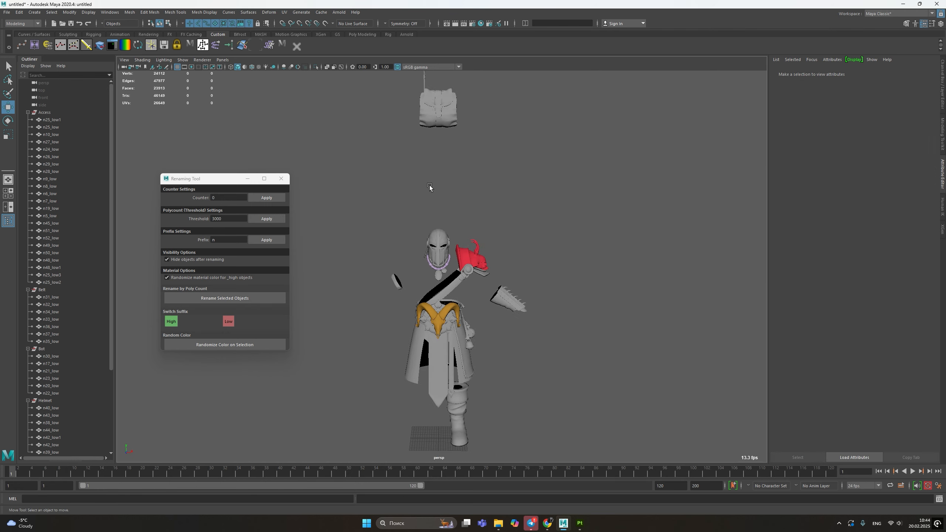
- Apply one random color to the low-poly accessories group and another to the low-poly Belt group
left_click(45, 113)
left_click(222, 347)
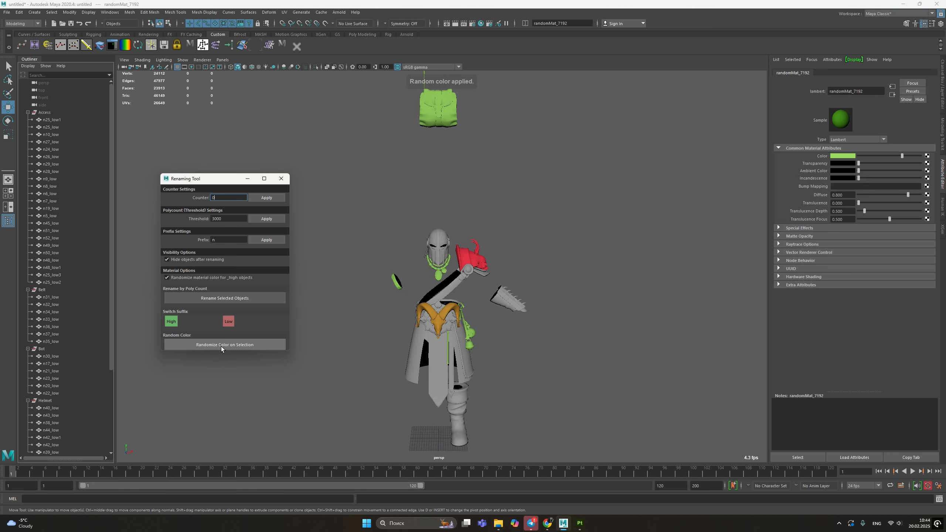
left_click(42, 289)
left_click(224, 344)
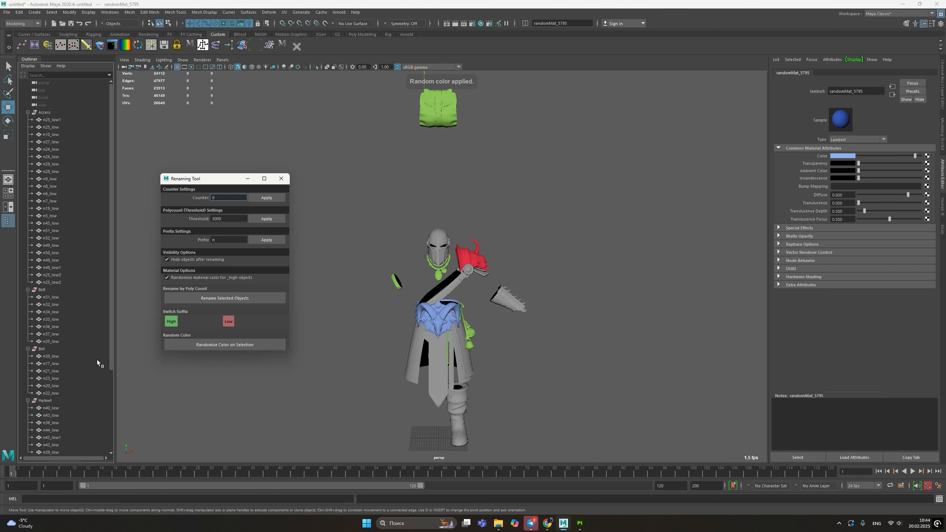
left_click(45, 291)
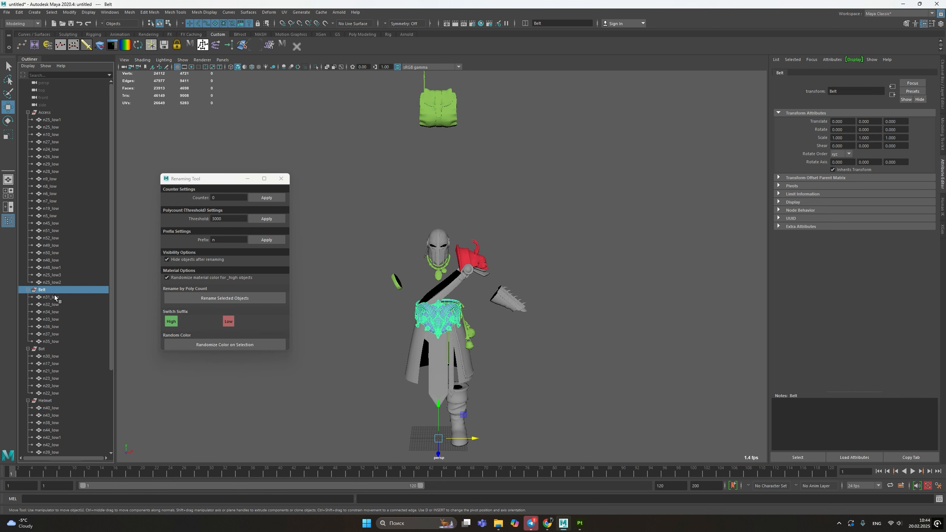
- Apply separate random colors to the low-poly Bot and Helmet groups
left_click(50, 349)
left_click(225, 344)
left_click(65, 401)
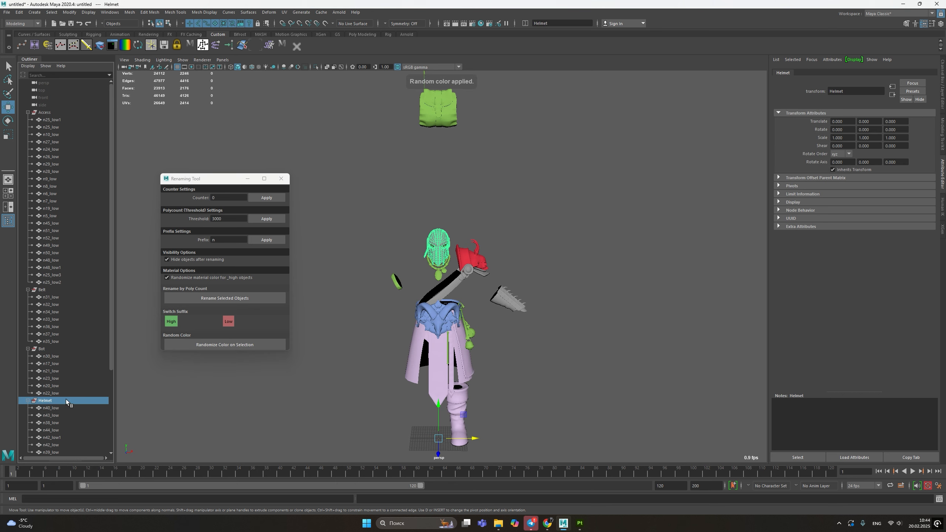
left_click(236, 345)
- Apply a random color to the low-poly Top group and clear the selection
scroll(52, 359, "down", 5)
left_click(52, 356)
left_click(248, 345)
left_click(366, 306)
scroll(366, 306, "down", 4)
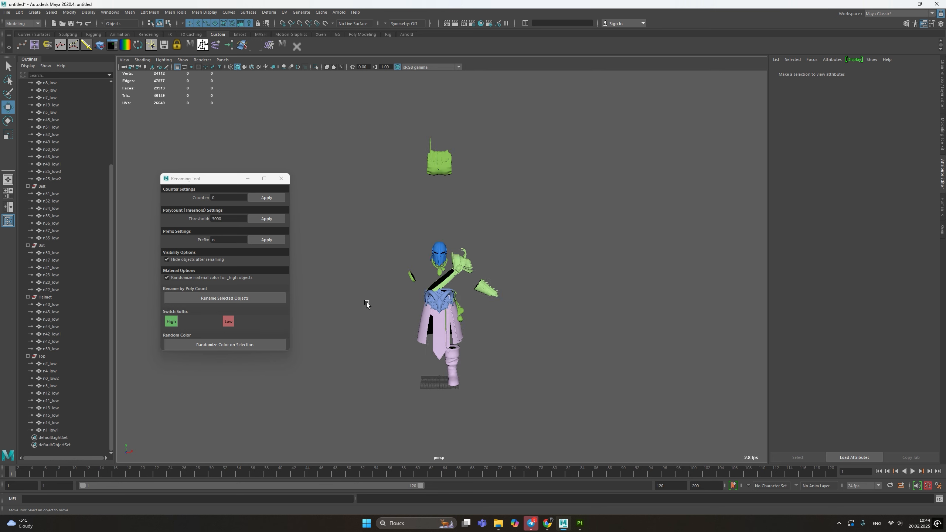
- Select all low-poly meshes and export them as FBX, replacing the existing Low.fbx in the Bake folder
scroll(366, 303, "up", 2)
left_click_drag(358, 126, 551, 447)
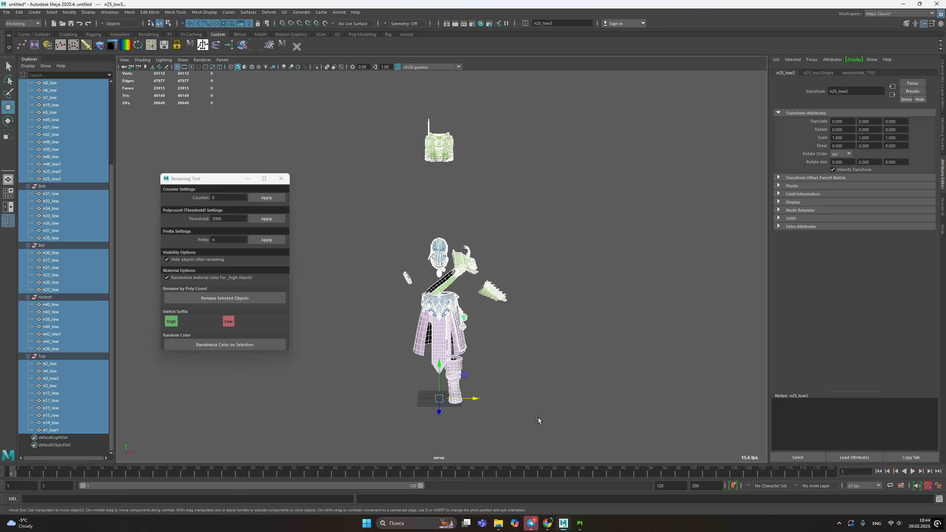
left_click(6, 12)
left_click(37, 103)
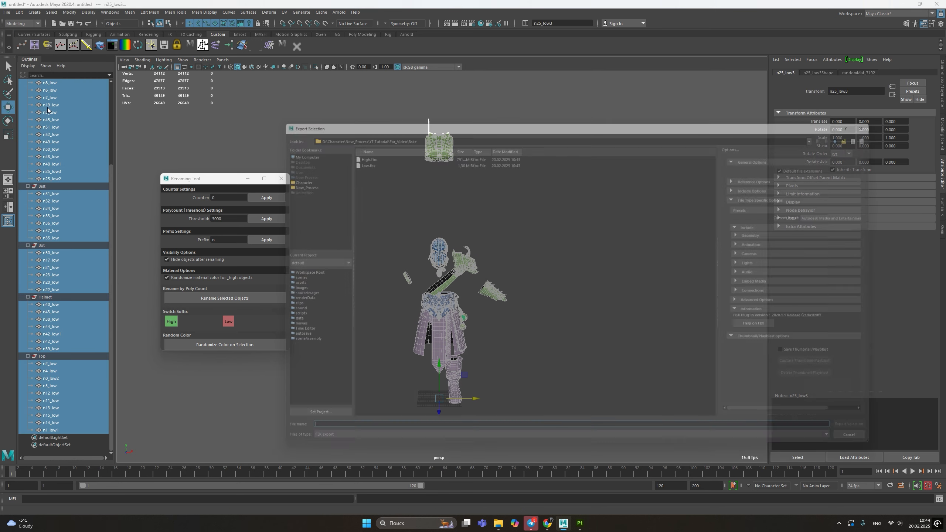
left_click(352, 156)
double_click(355, 157)
left_click(558, 301)
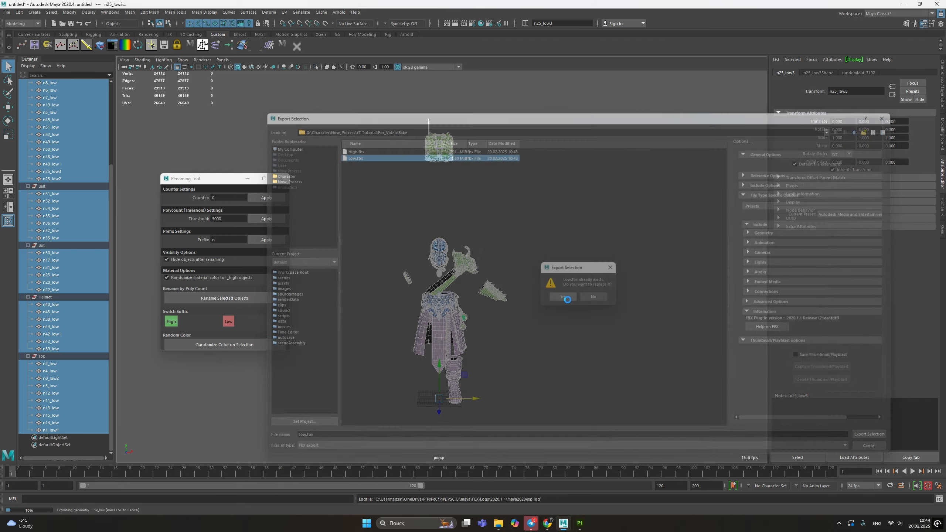
left_click(545, 303)
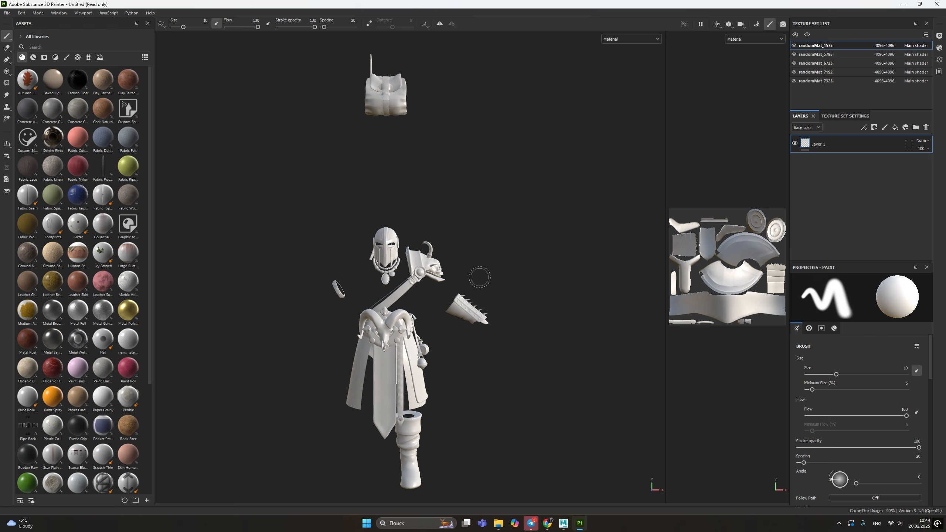
- Switch to Substance 3D Painter, open the mesh map baking settings and load High.fbx as the high definition mesh
left_click(851, 117)
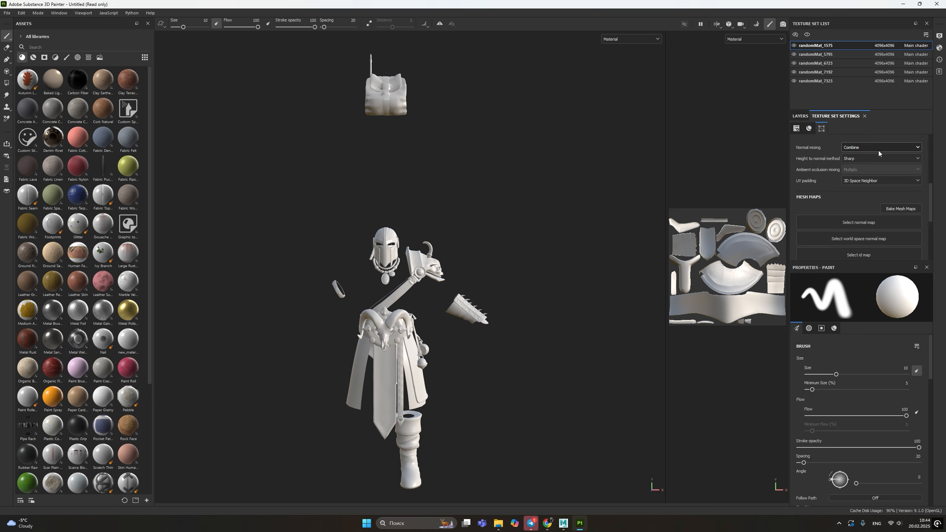
left_click(901, 209)
left_click(282, 114)
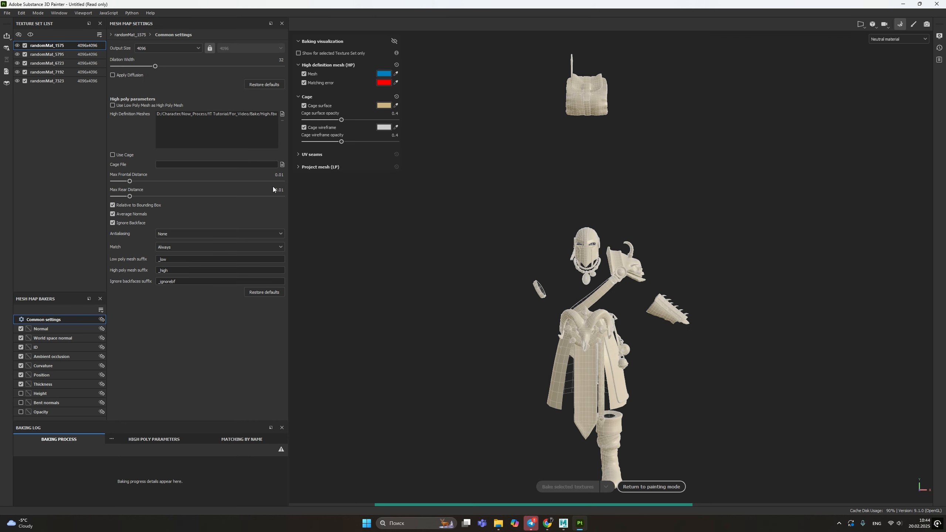